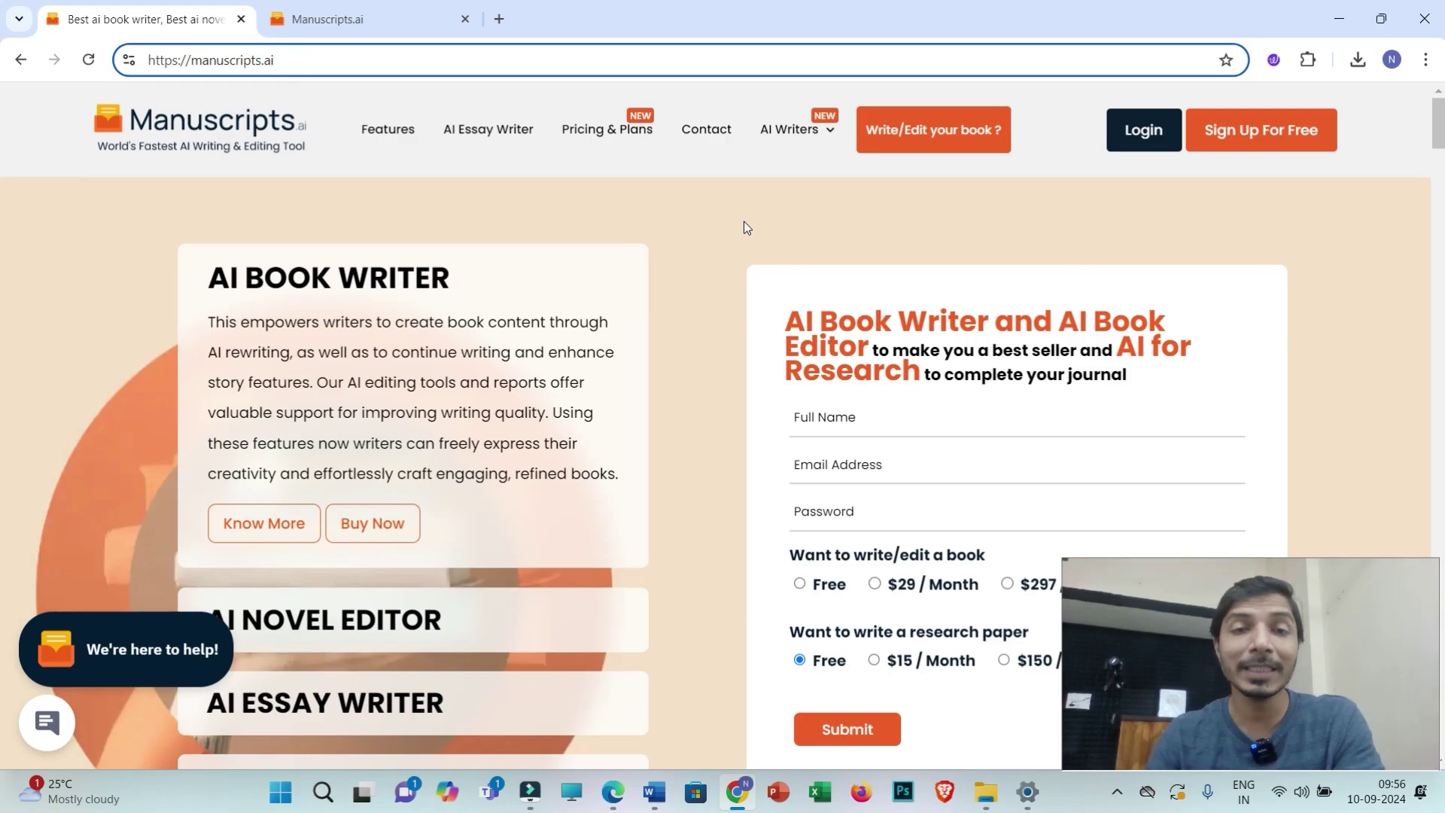
- Review the homepage feature cards from AI Book Writer to AI For Research Paper, then show the login tab
left_click(317, 54)
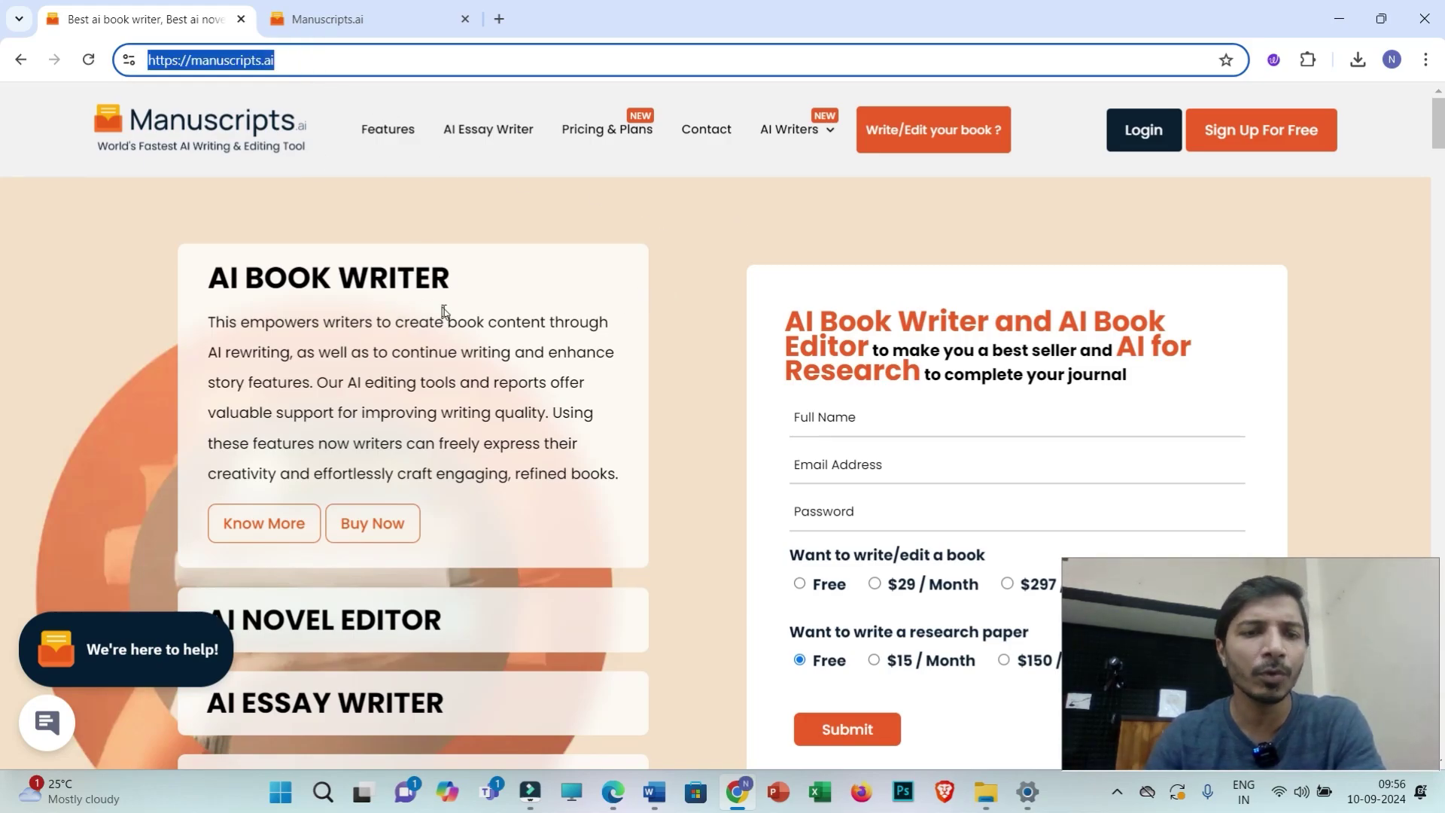
scroll(444, 311, "down", 3)
mouse_move(388, 157)
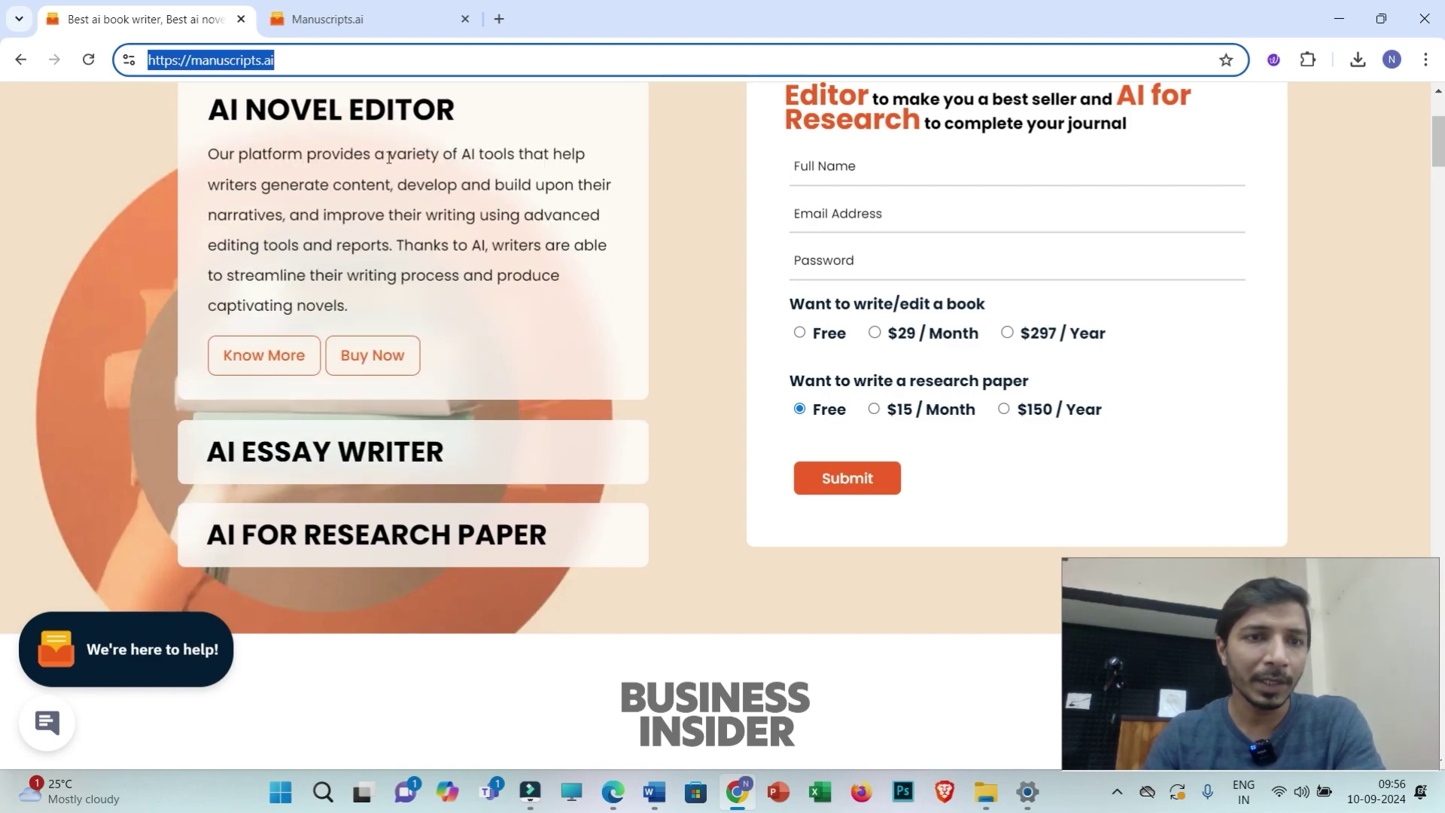
mouse_move(379, 555)
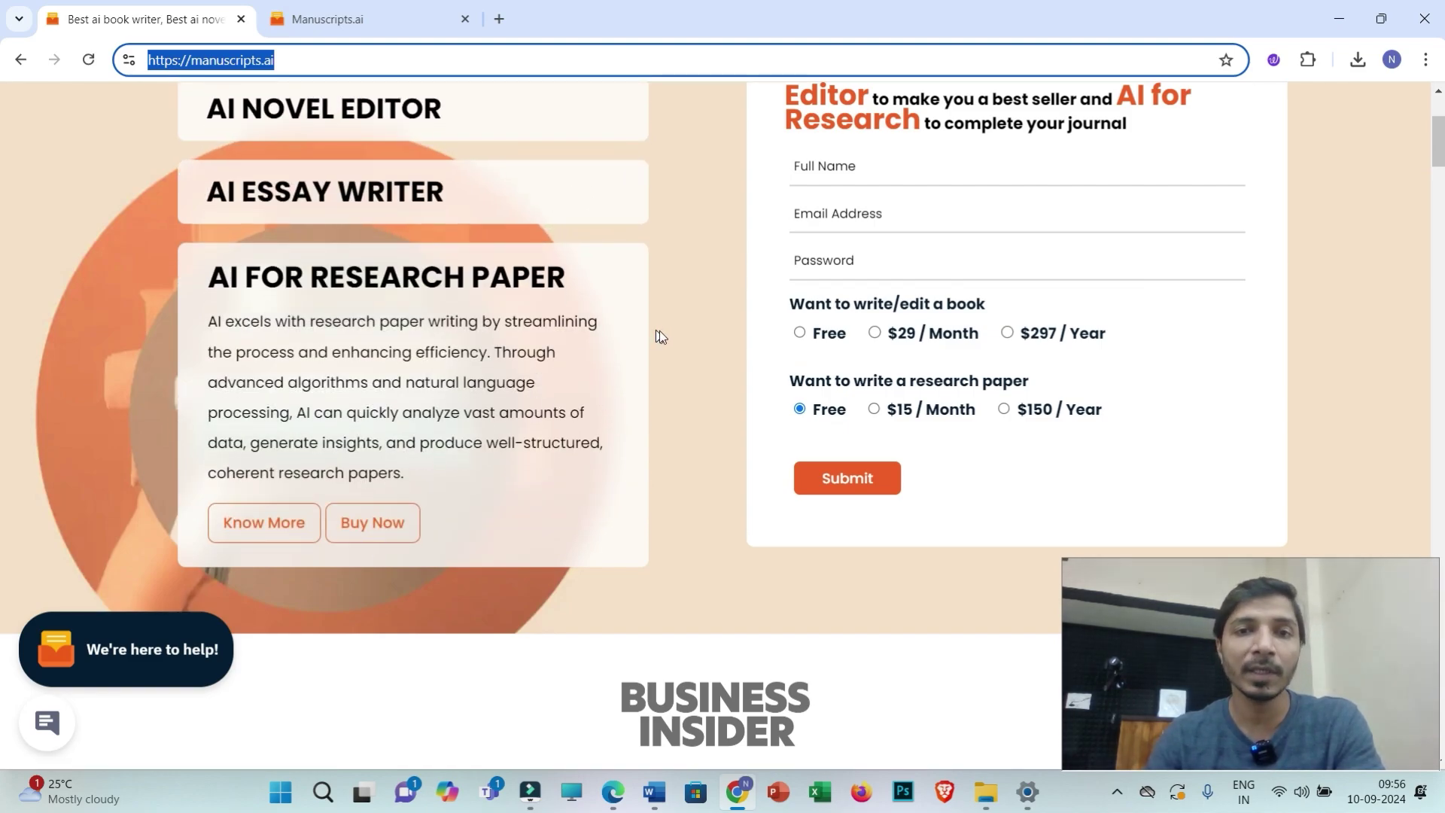
scroll(655, 335, "up", 3)
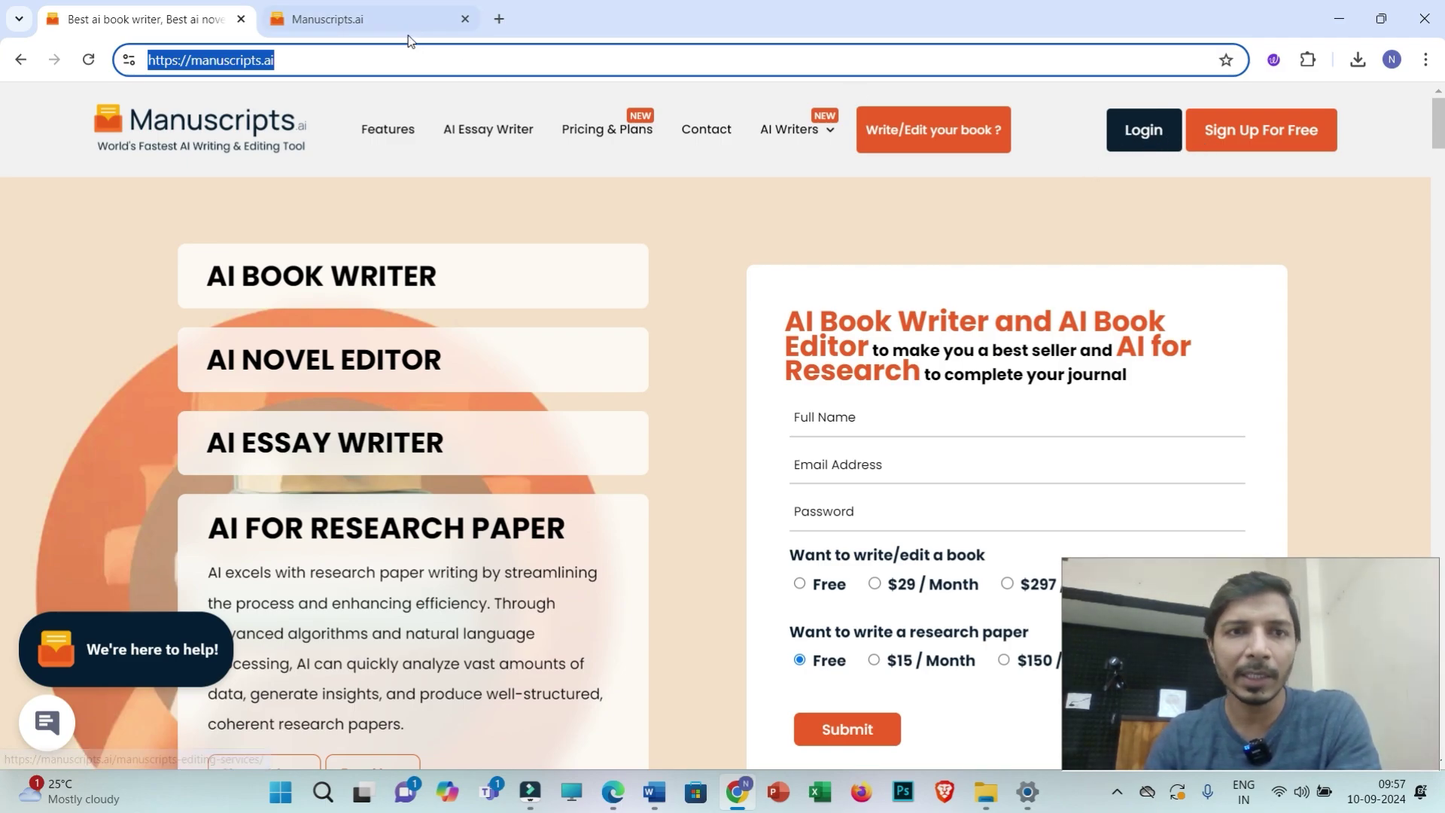
left_click(1116, 136)
- Log in with the autofilled email and saved password to reach the dashboard
left_click_drag(960, 280, 778, 287)
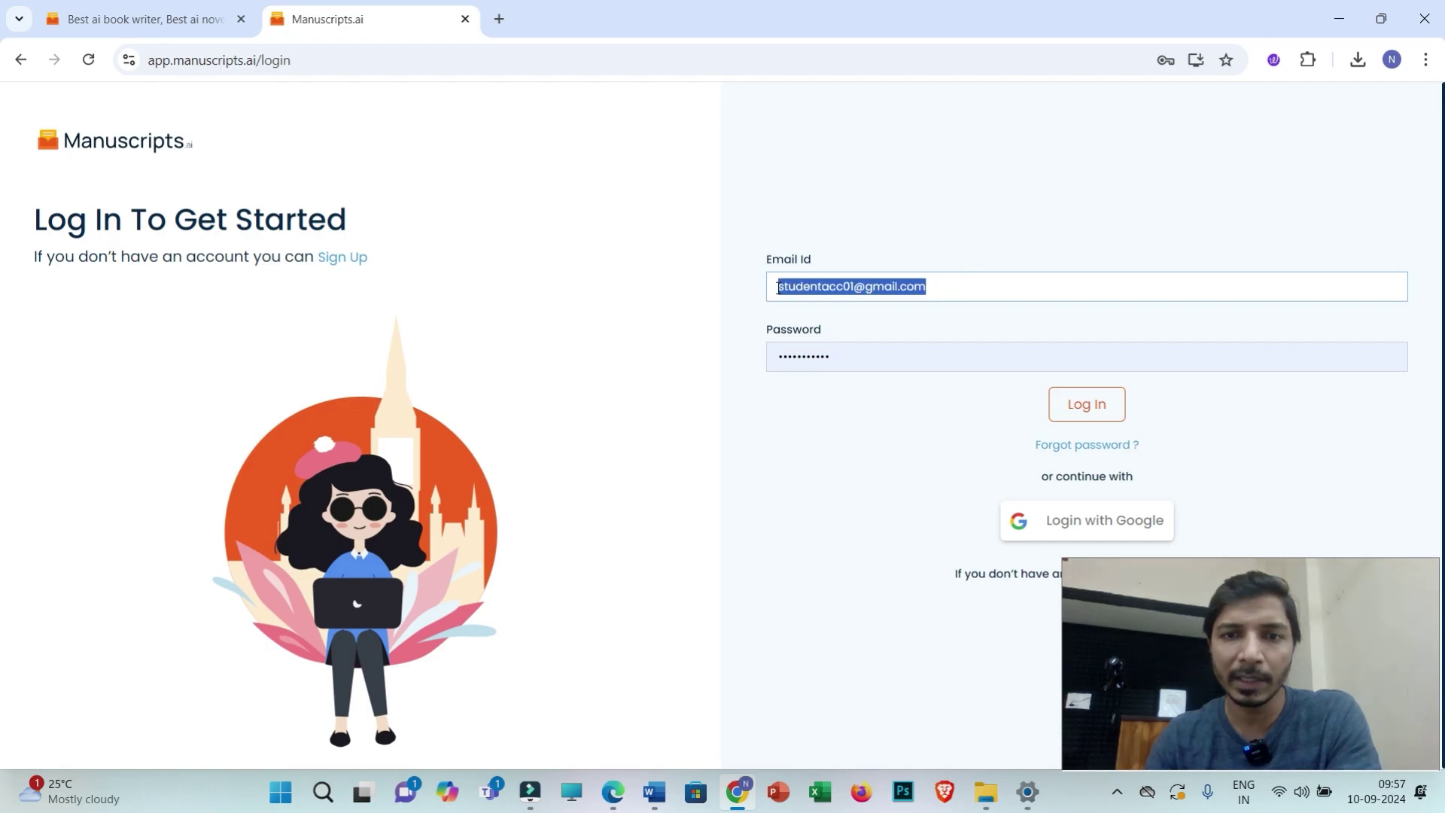
left_click(866, 365)
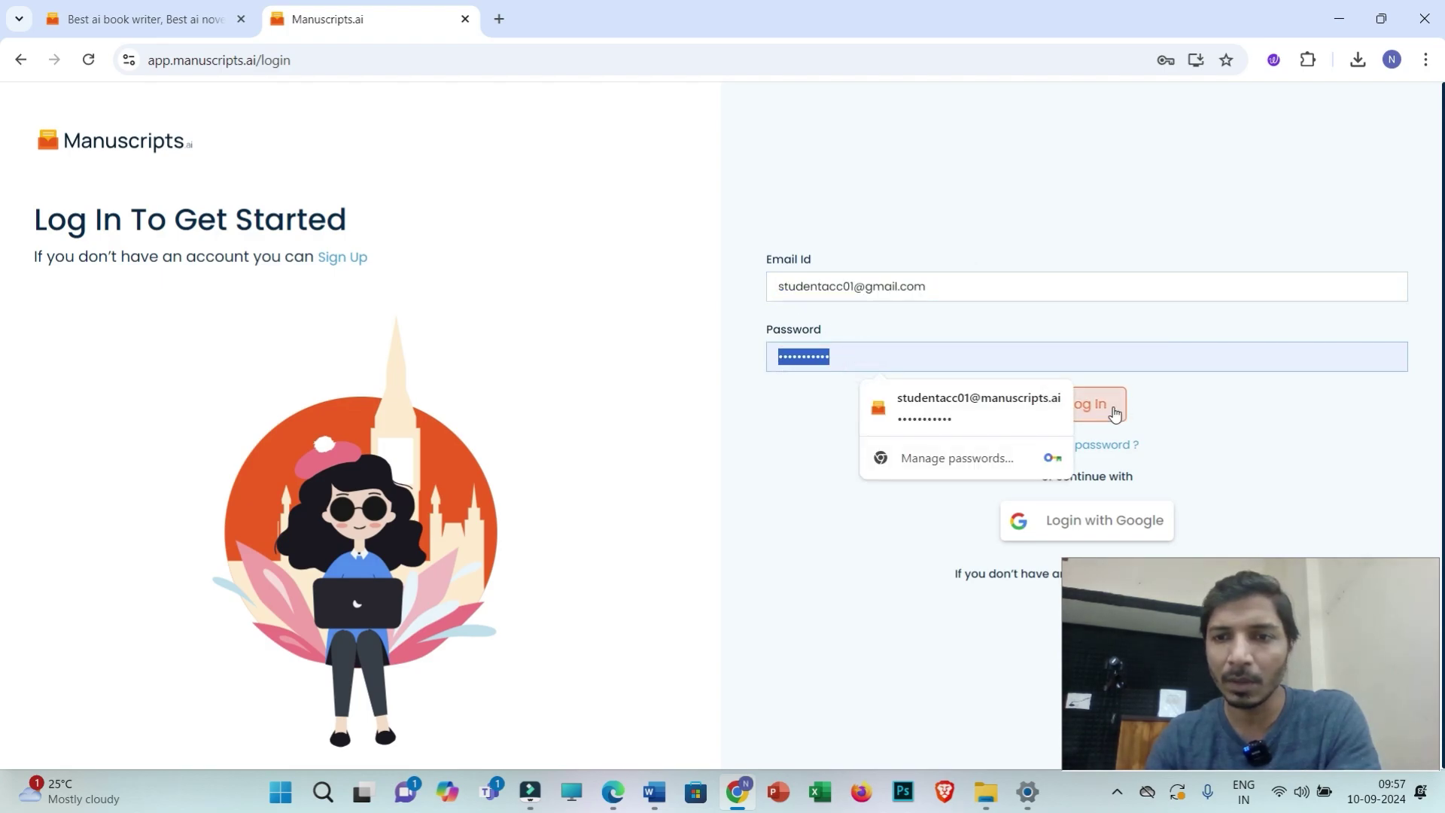
left_click(1112, 410)
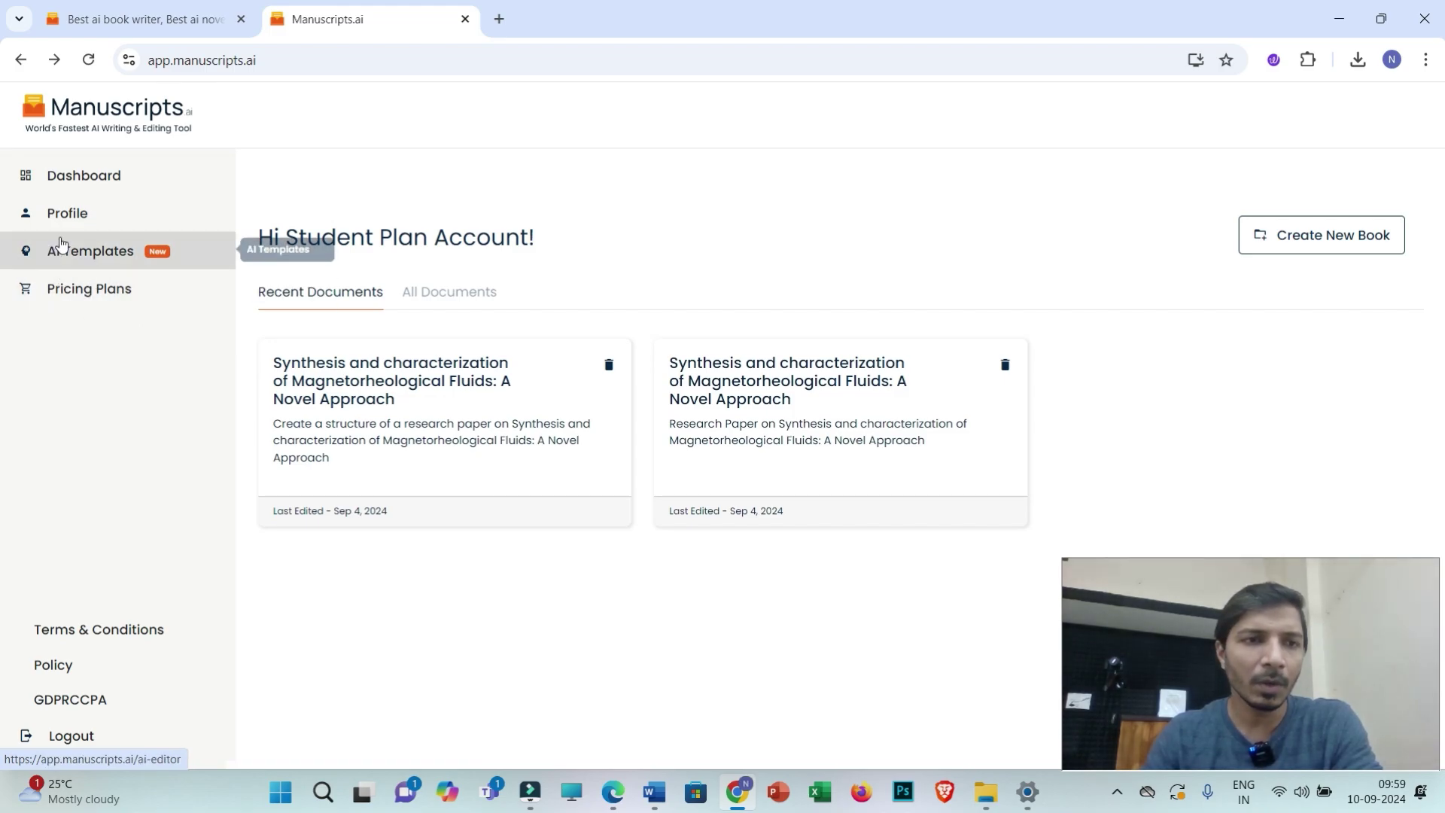
- Open AI Templates from the left sidebar to show the Generic Templates list
left_click(81, 258)
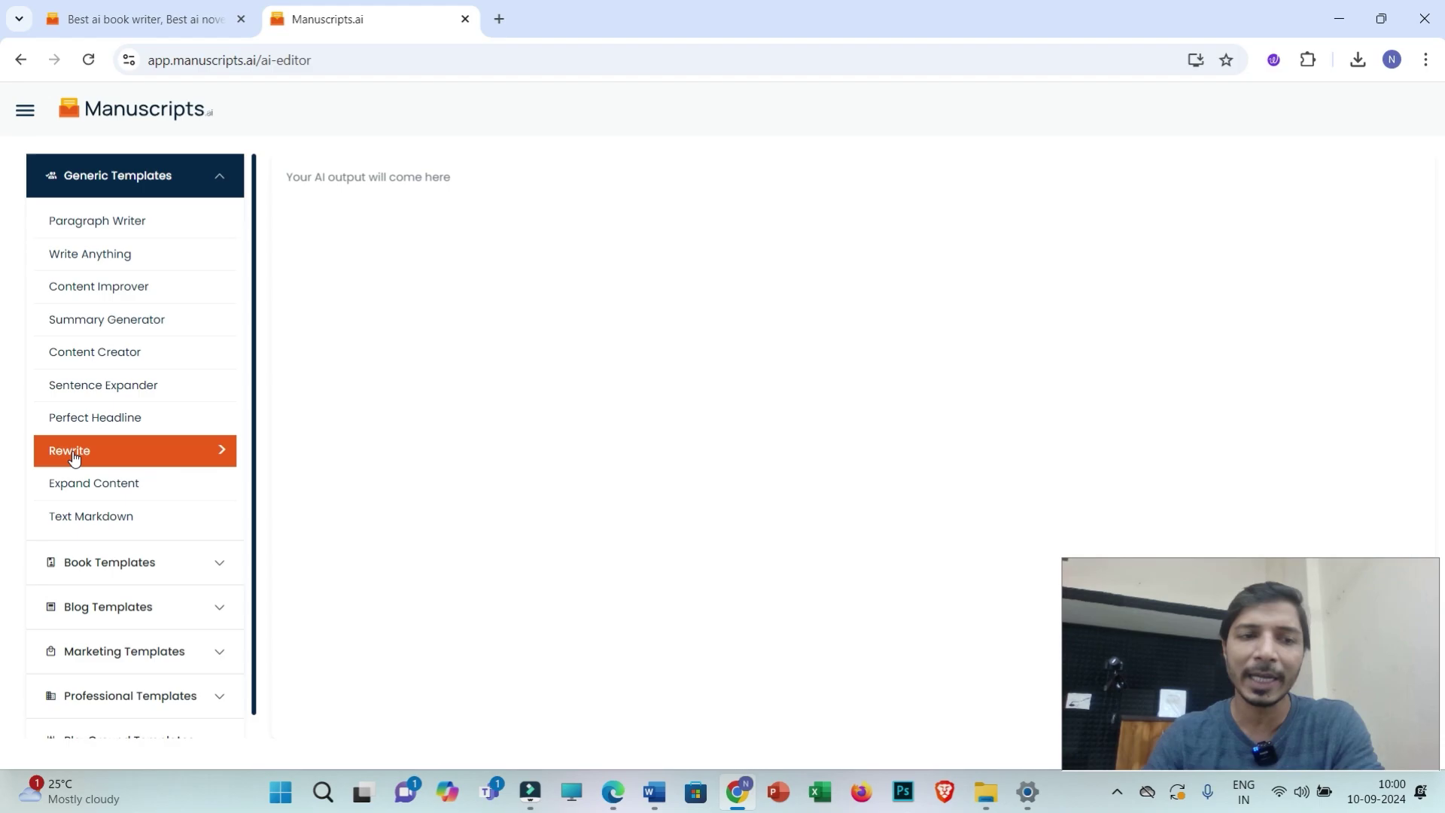
- Set up the Rewrite template with GPT 4o Mini and the Write more descriptive type
left_click(97, 456)
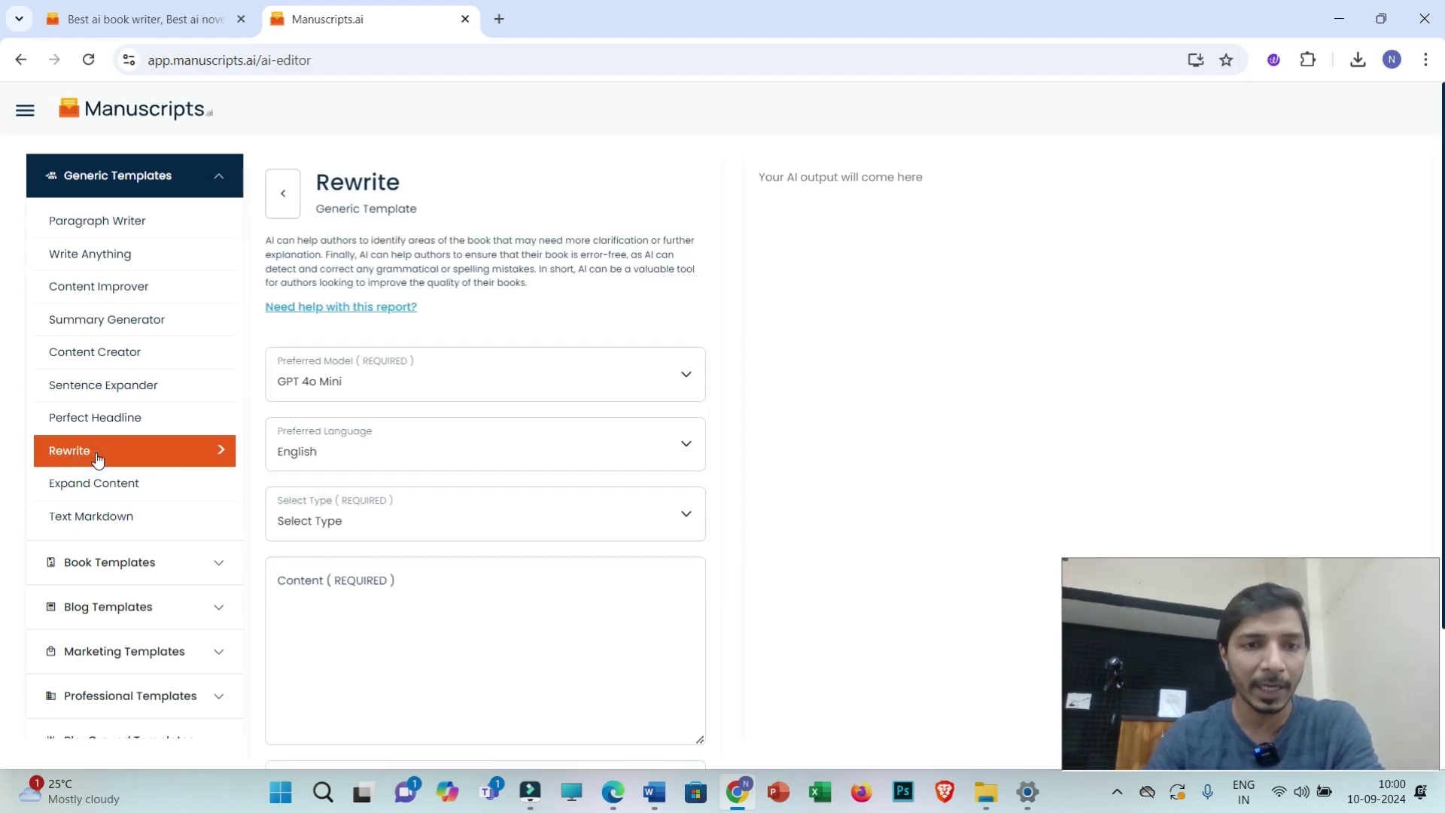
scroll(459, 384, "down", 2)
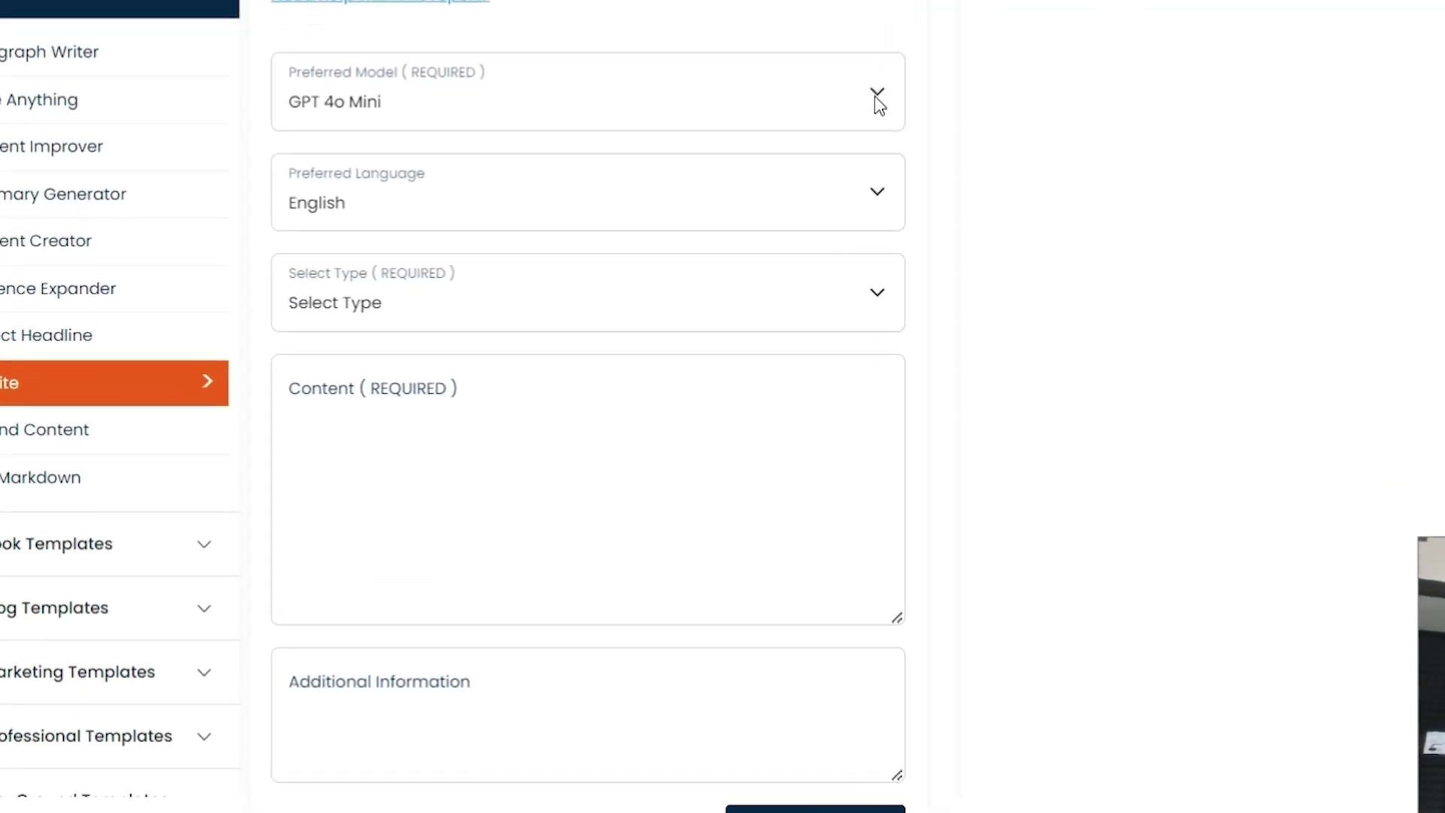
left_click(877, 98)
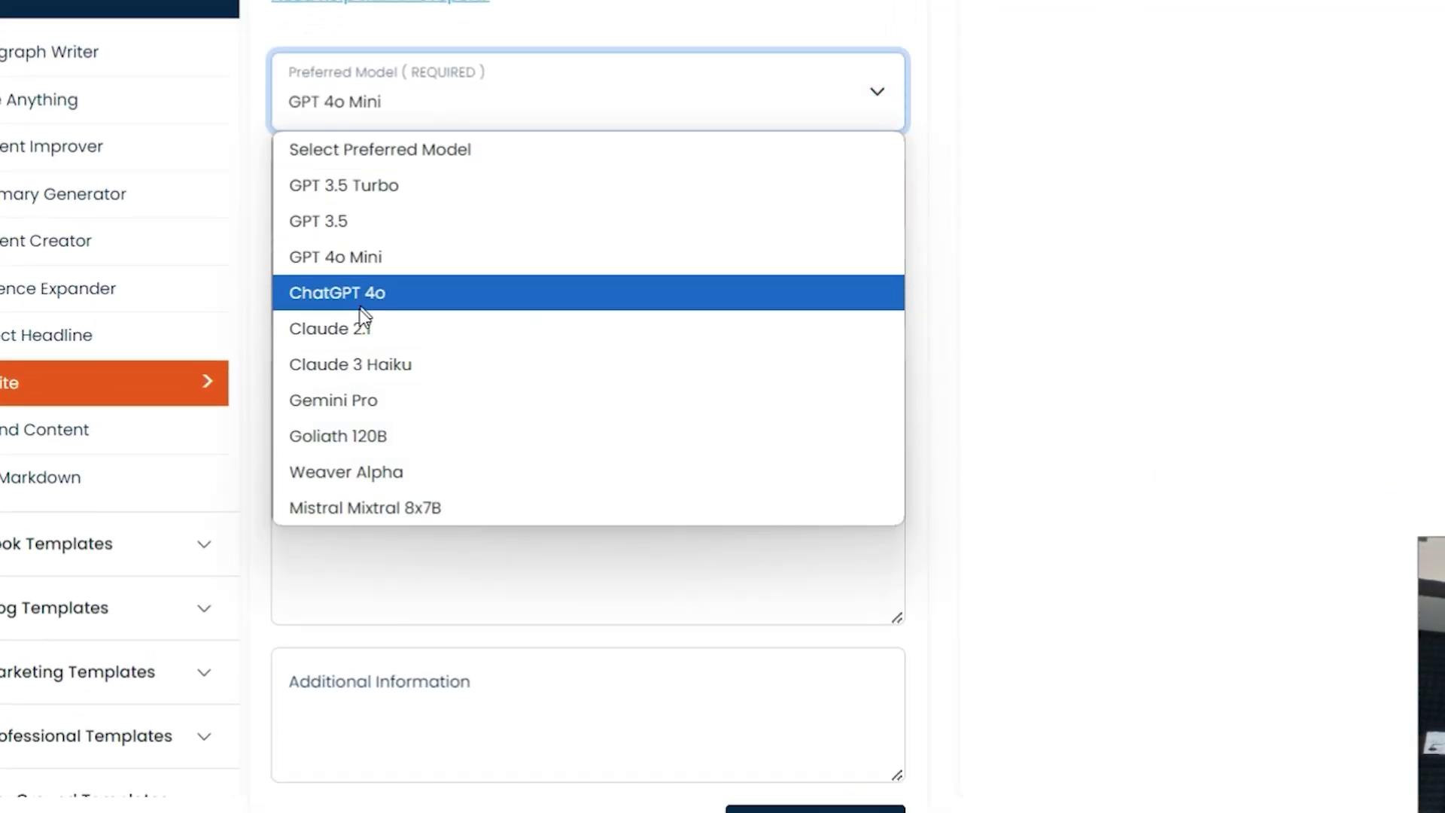
left_click(374, 264)
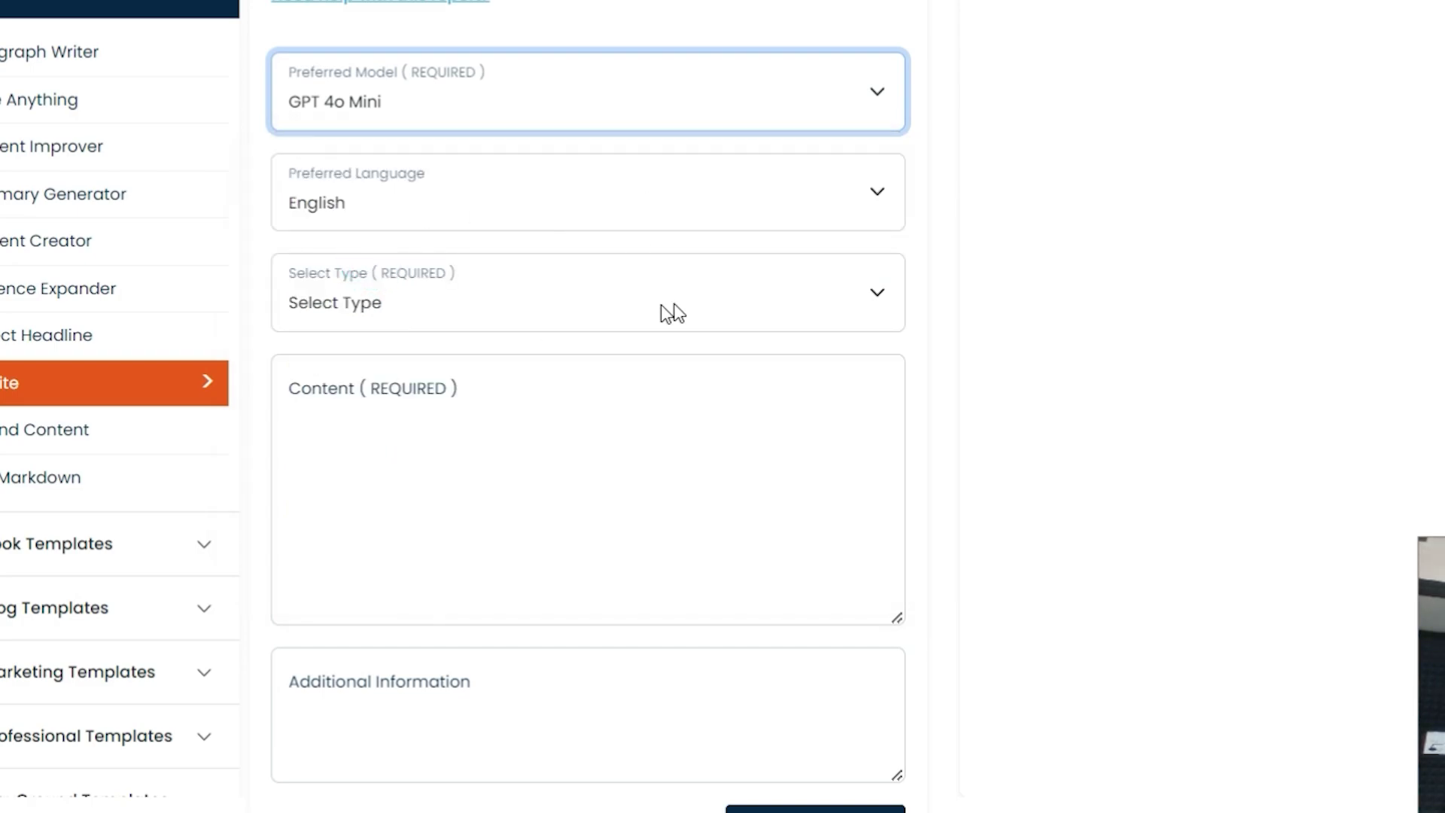
left_click(713, 301)
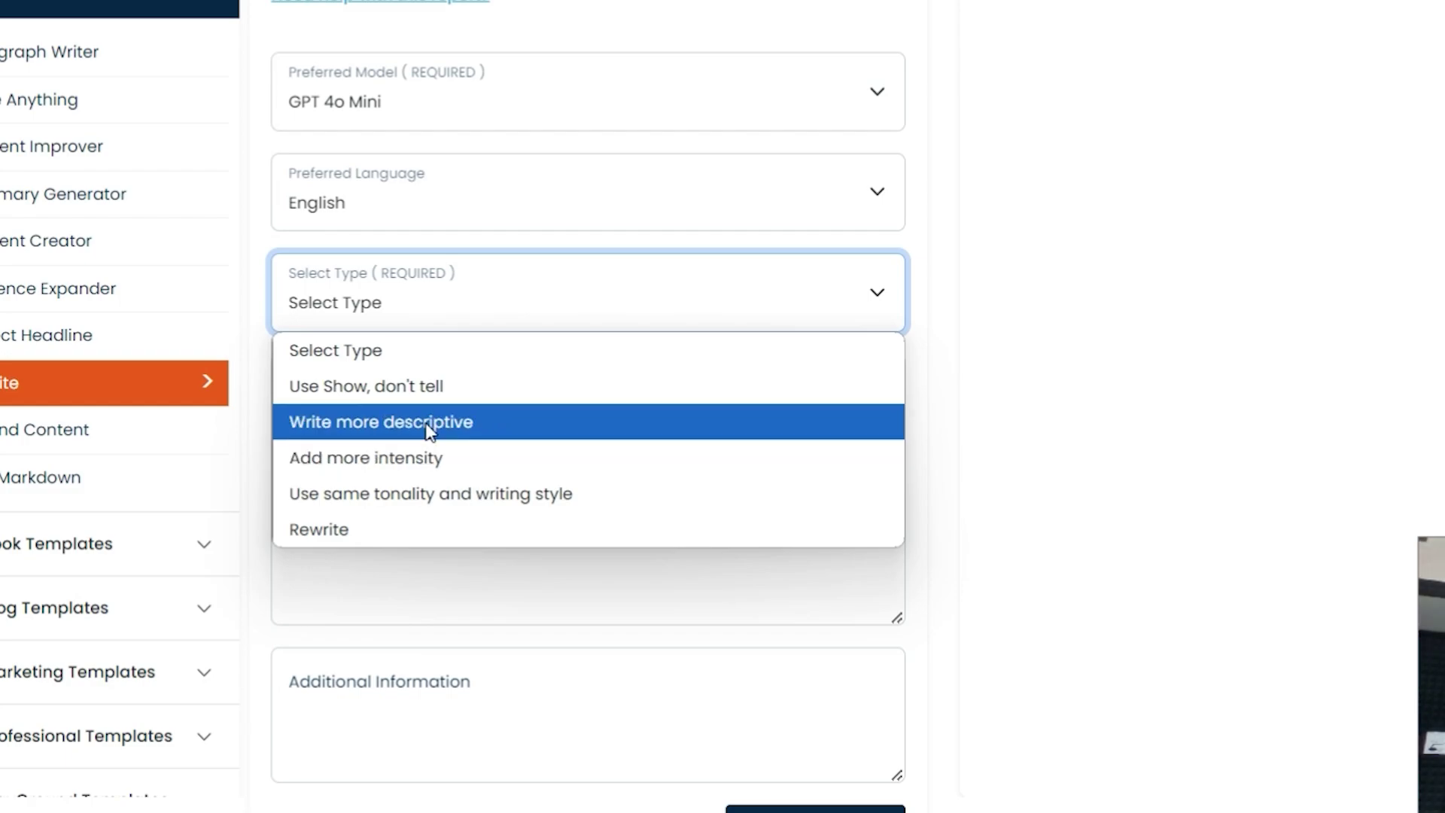
left_click(374, 428)
left_click(493, 404)
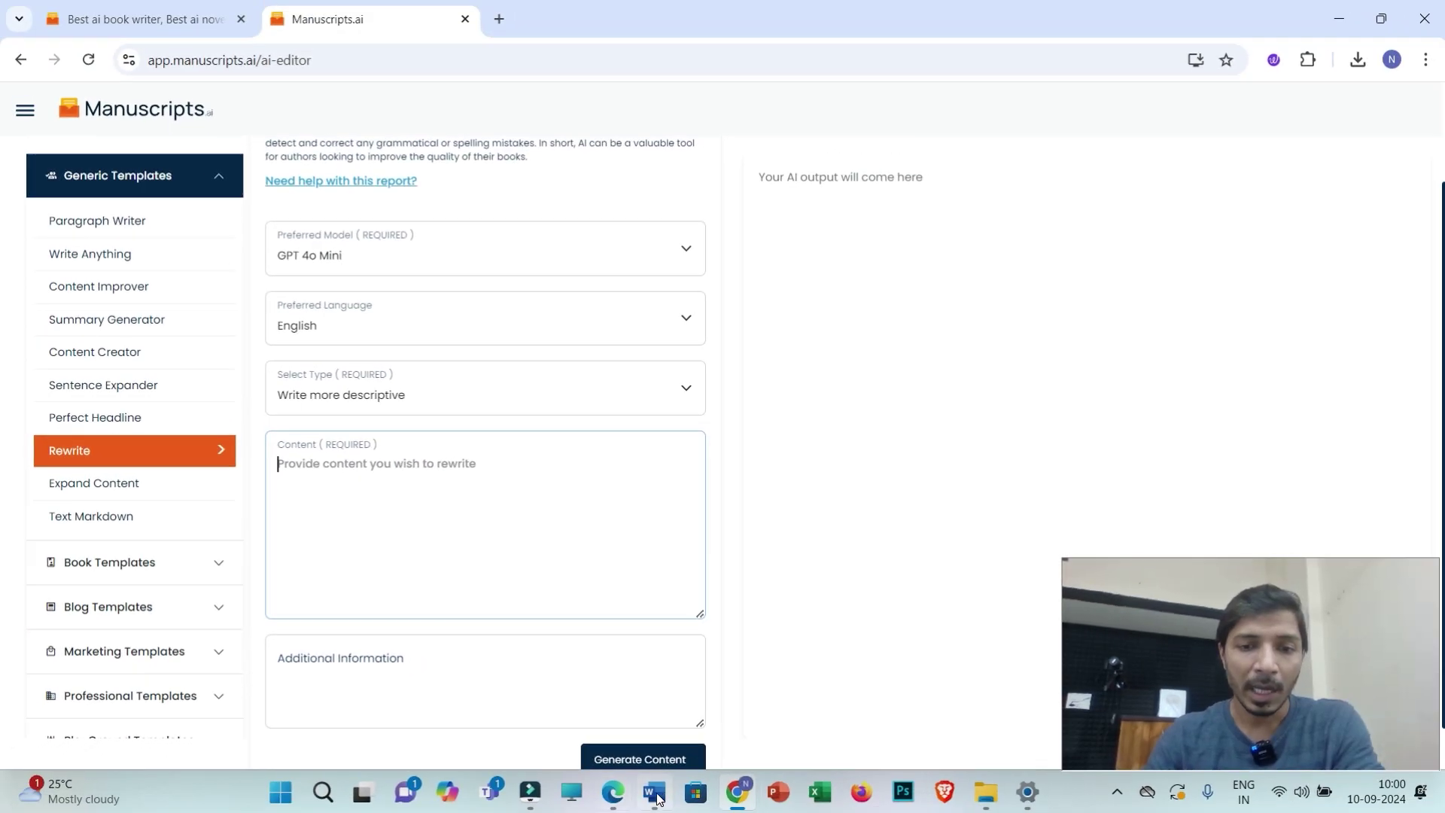
- Copy the whole Example 1 paragraph from the Word document
left_click(655, 791)
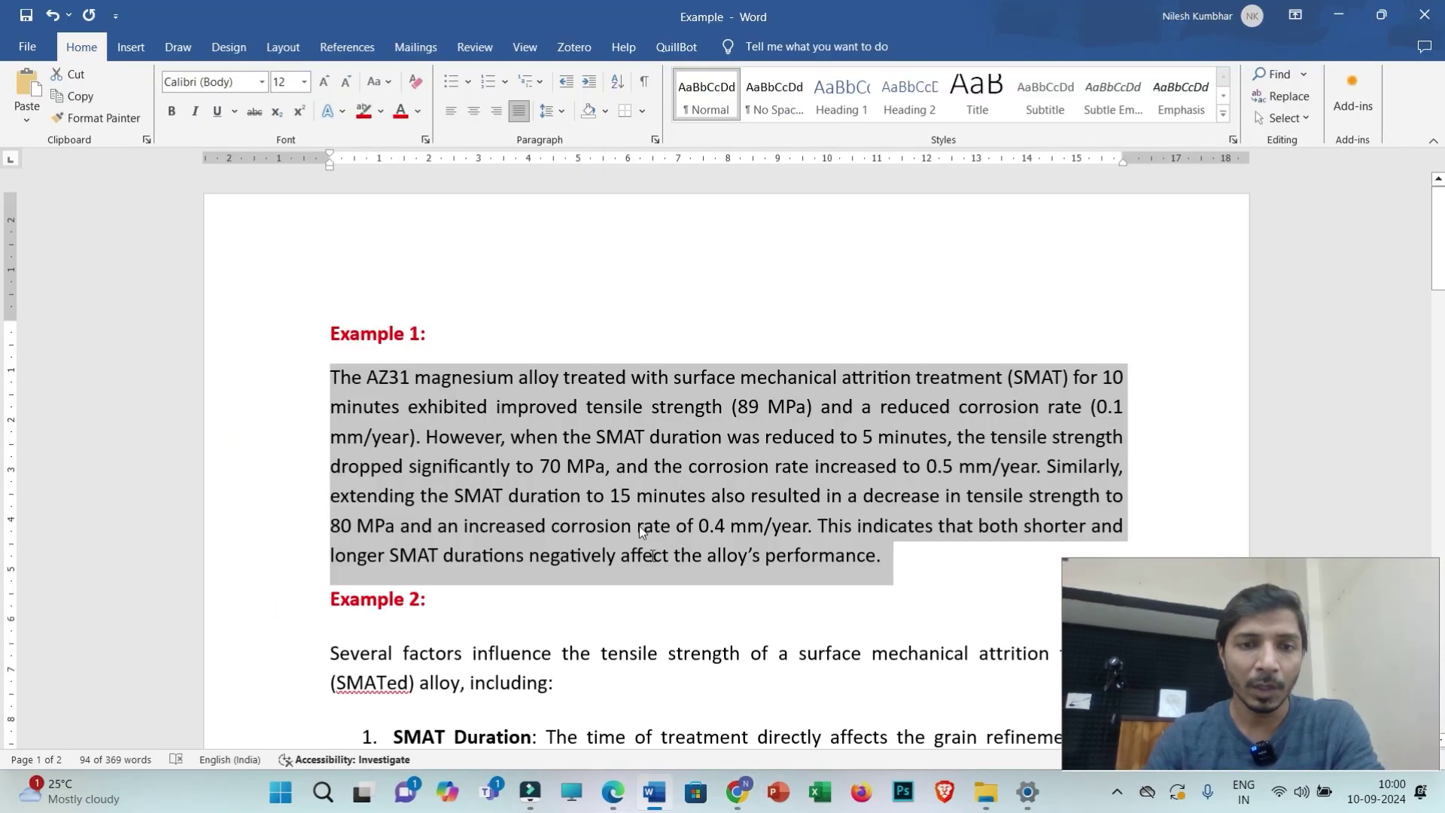
left_click(716, 441)
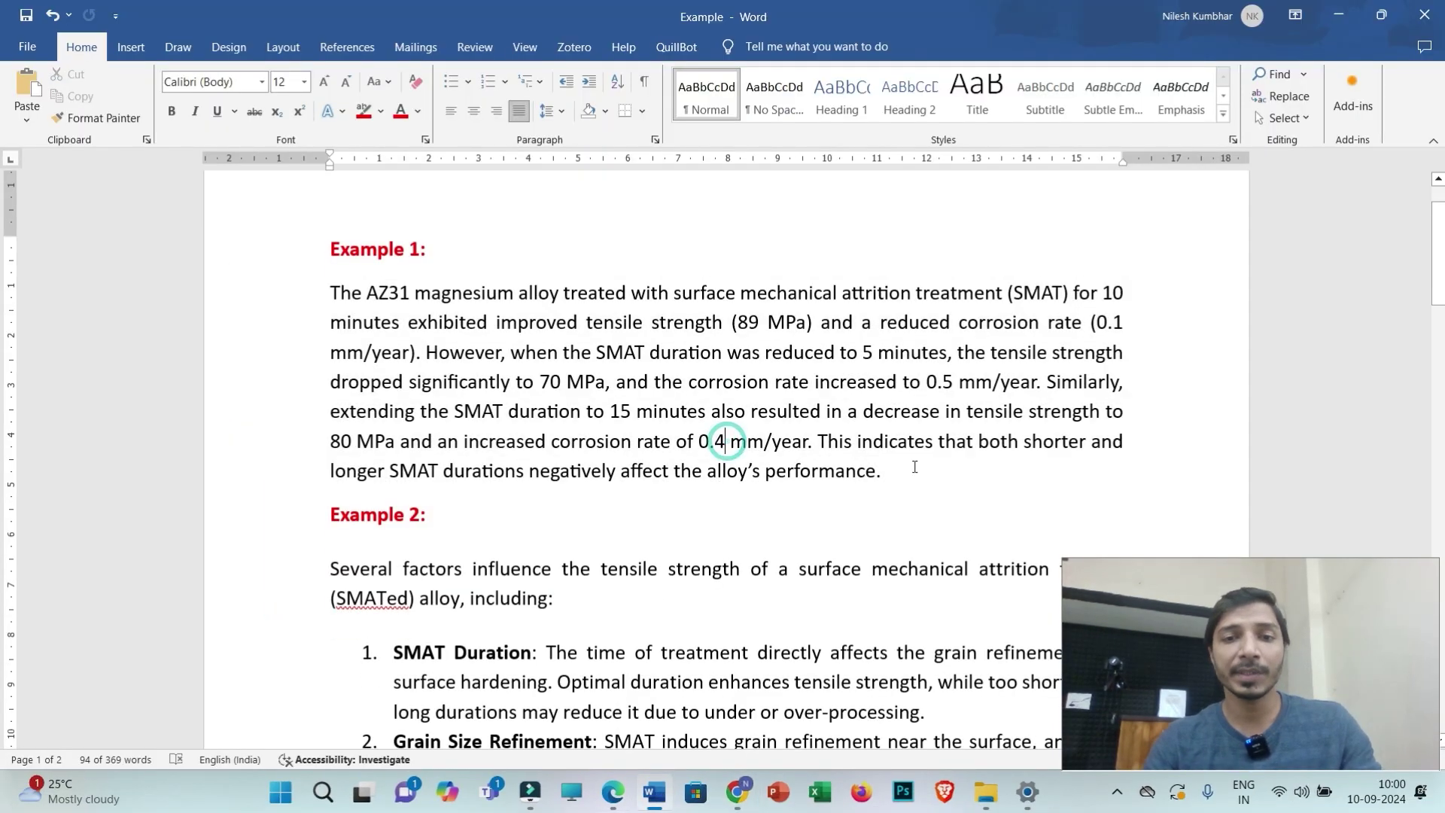
left_click(885, 471)
left_click_drag(884, 471, 272, 300)
key("ctrl+c")
- Paste the AZ31 paragraph into Content and generate the more descriptive rewrite
left_click(735, 793)
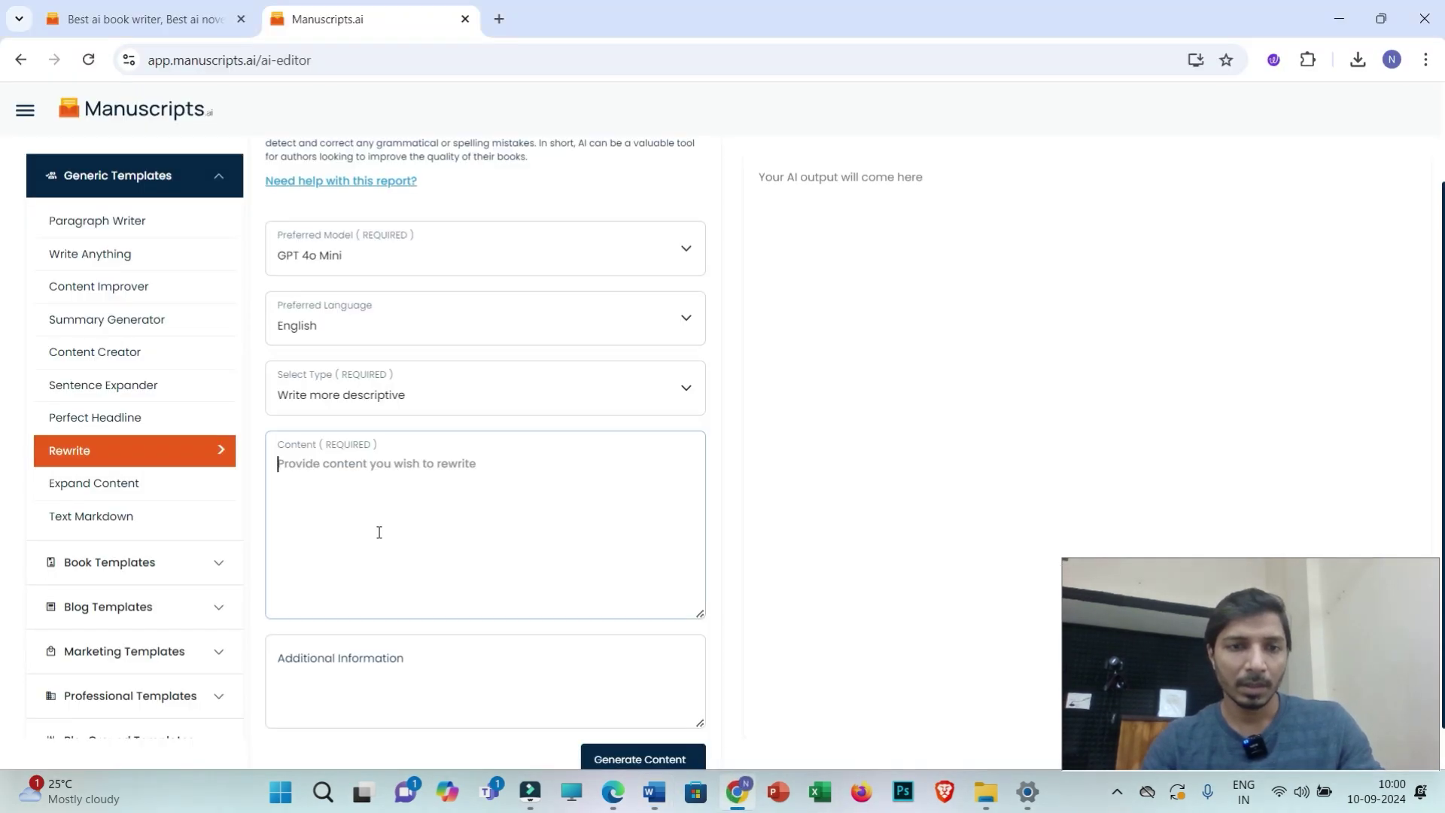
left_click(320, 485)
key("ctrl+v")
scroll(725, 680, "down", 1)
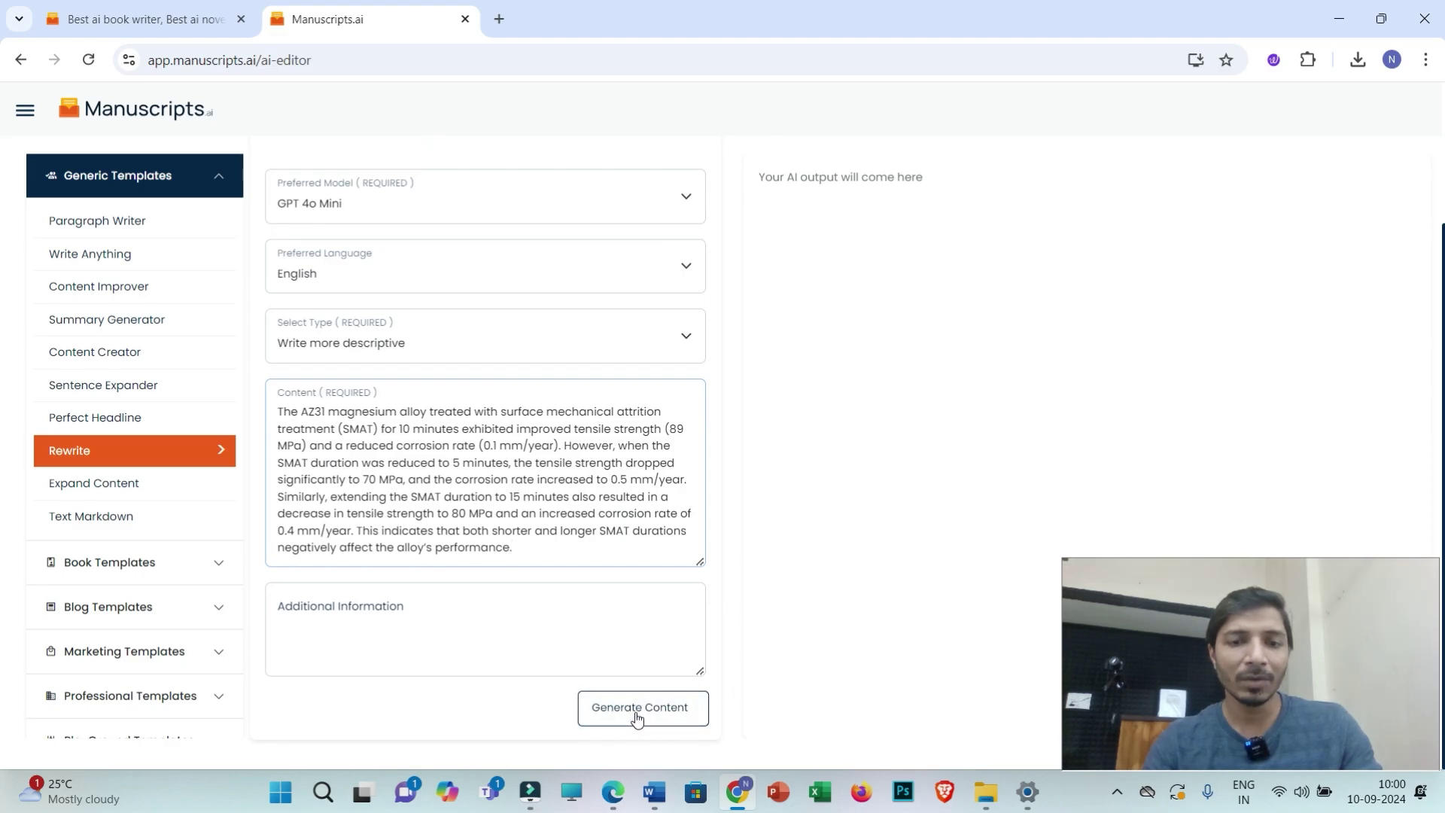
left_click(636, 717)
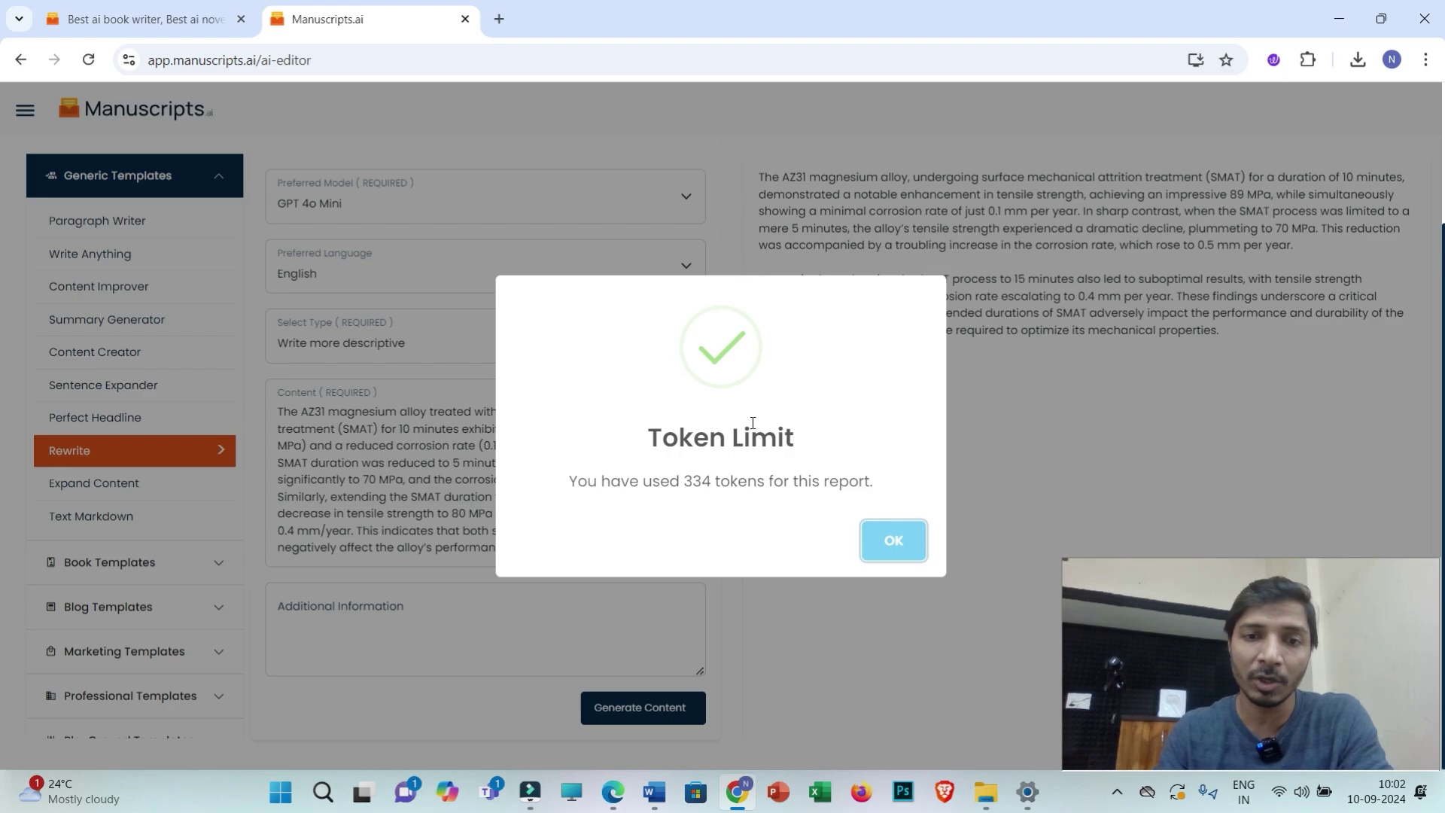
- Dismiss the token usage notice and read through the two-paragraph AZ31 rewrite
key("Return")
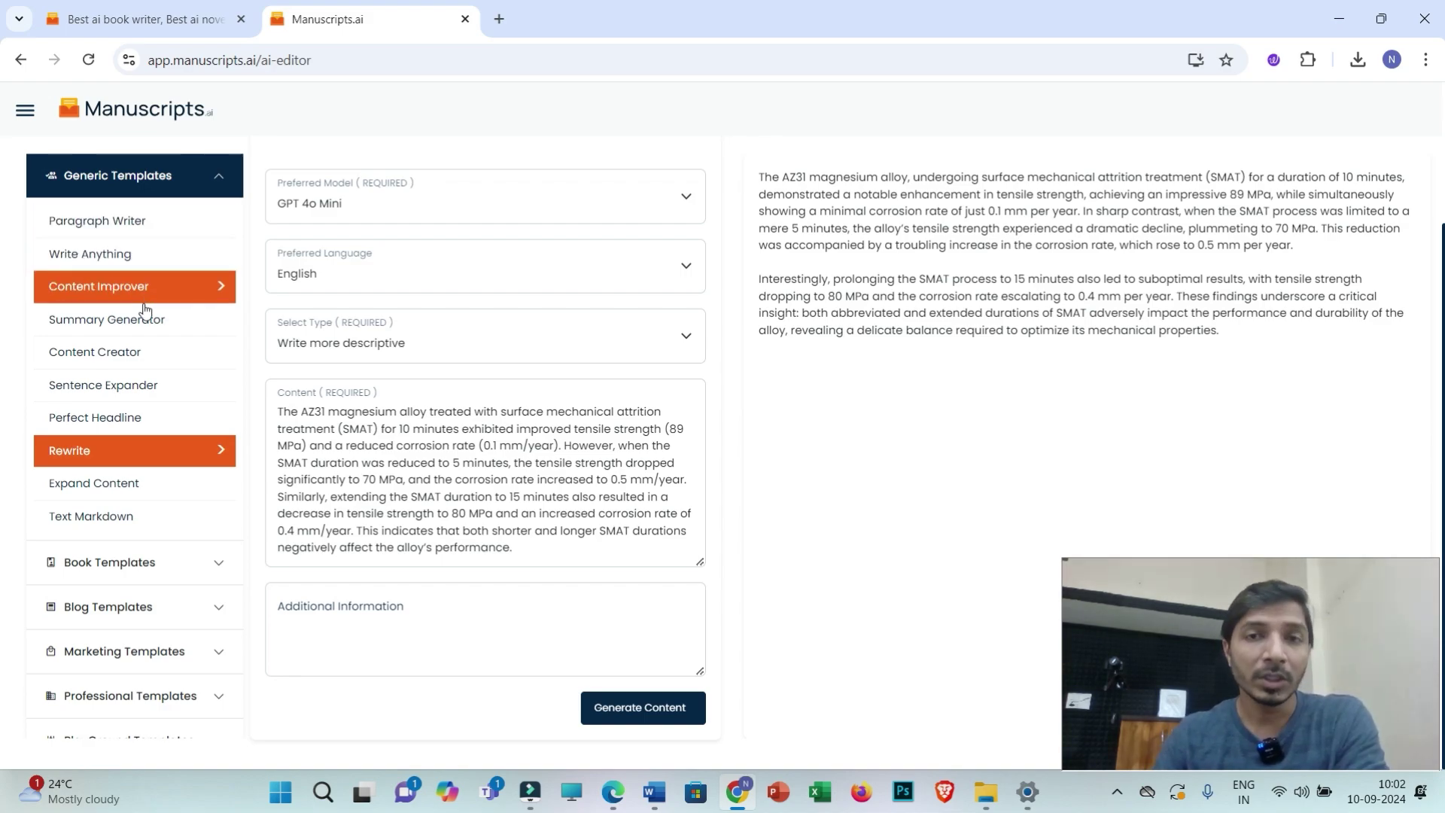
scroll(180, 467, "down", 1)
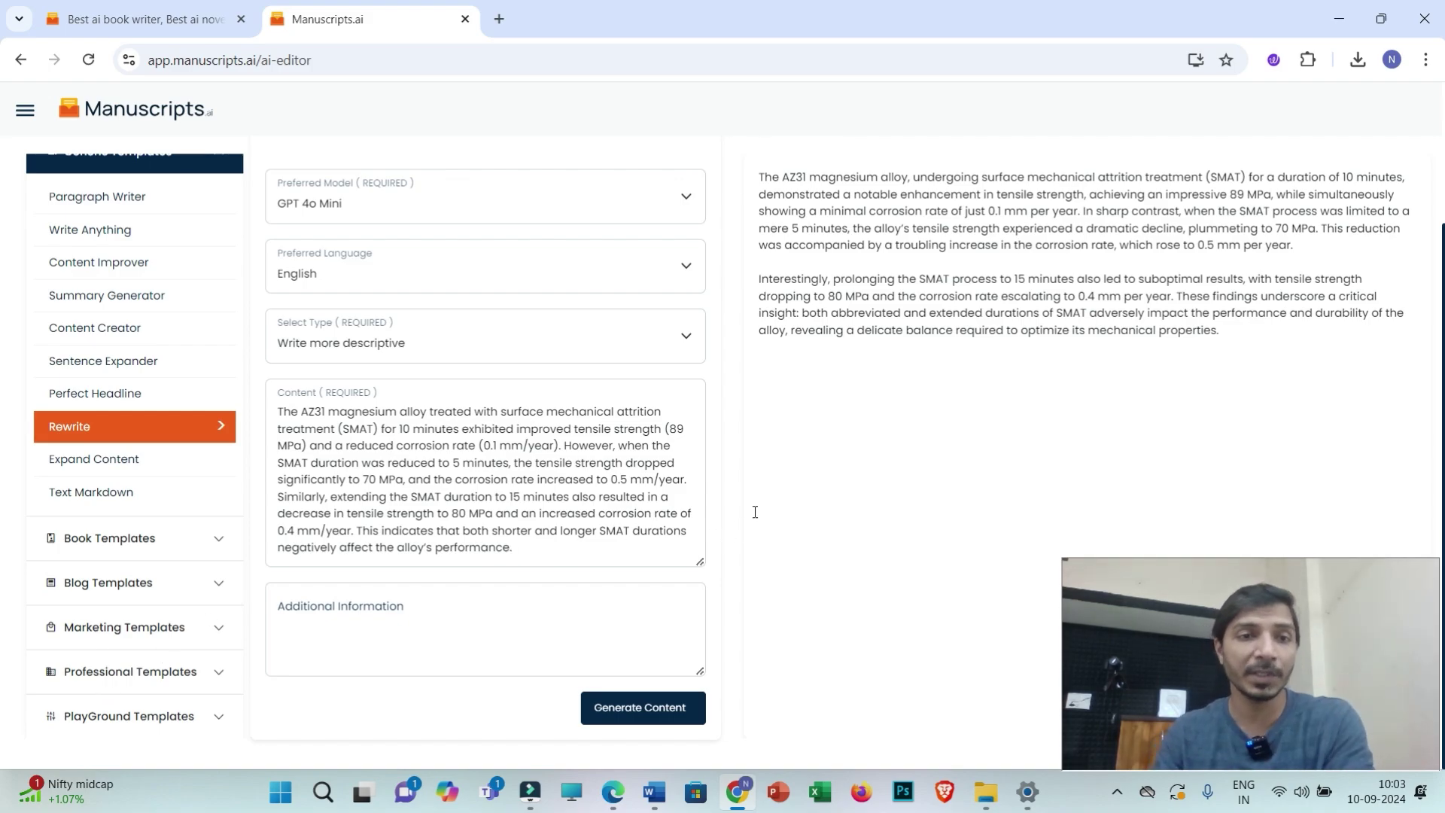
scroll(139, 466, "up", 2)
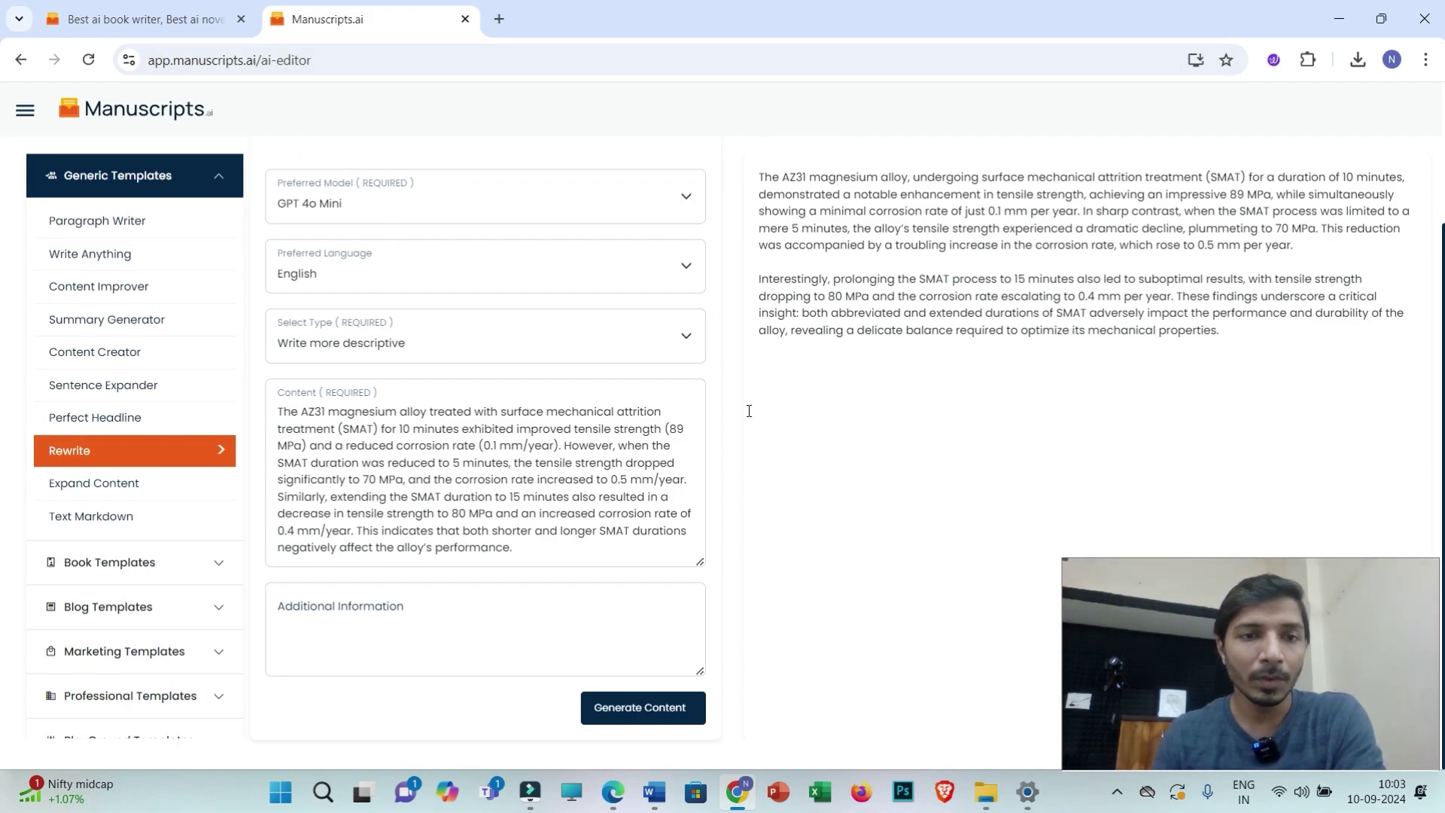
- Start a new document titled Research Paper 1 from the dashboard, keeping editing mode
left_click(22, 113)
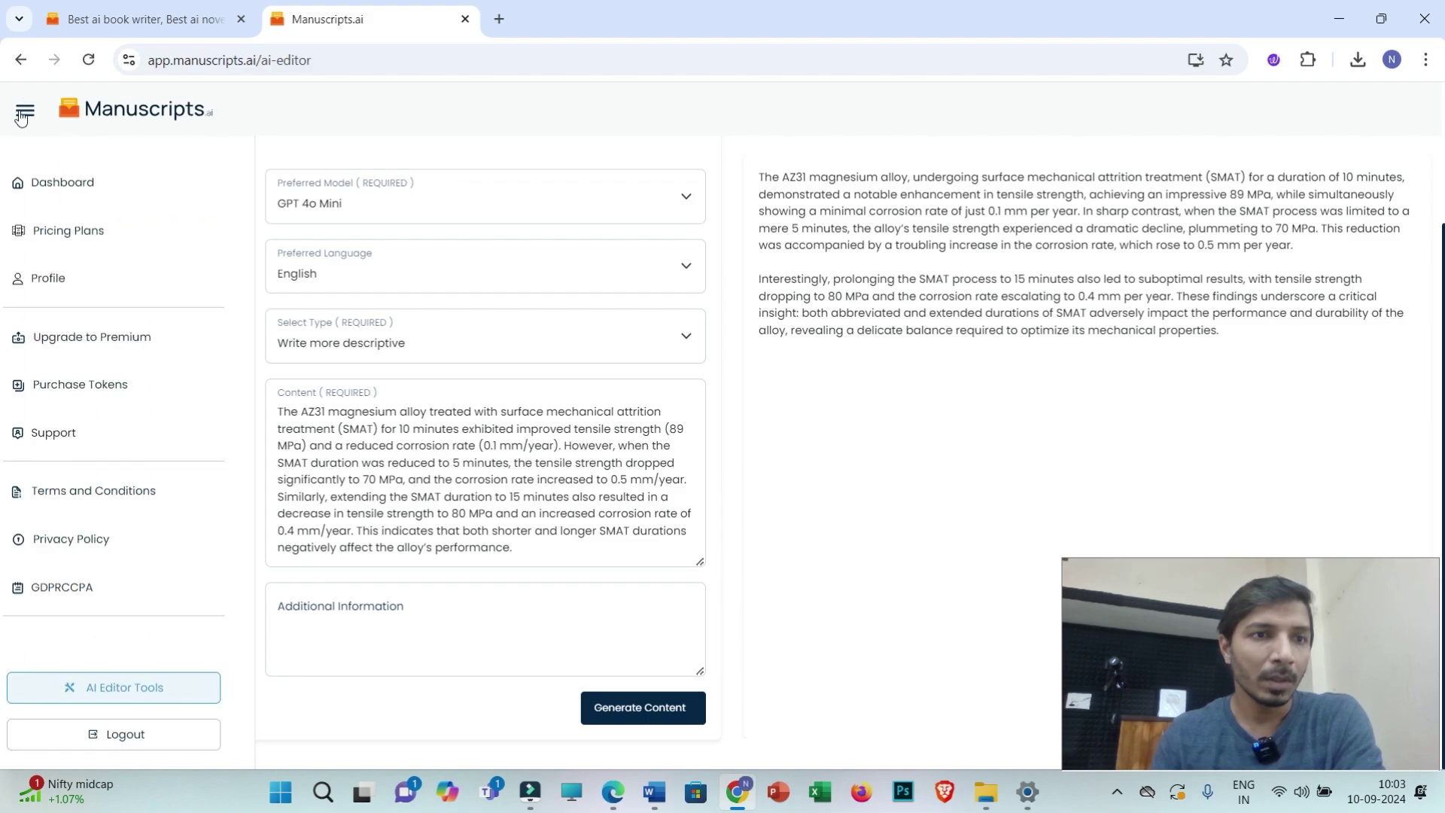
left_click(83, 183)
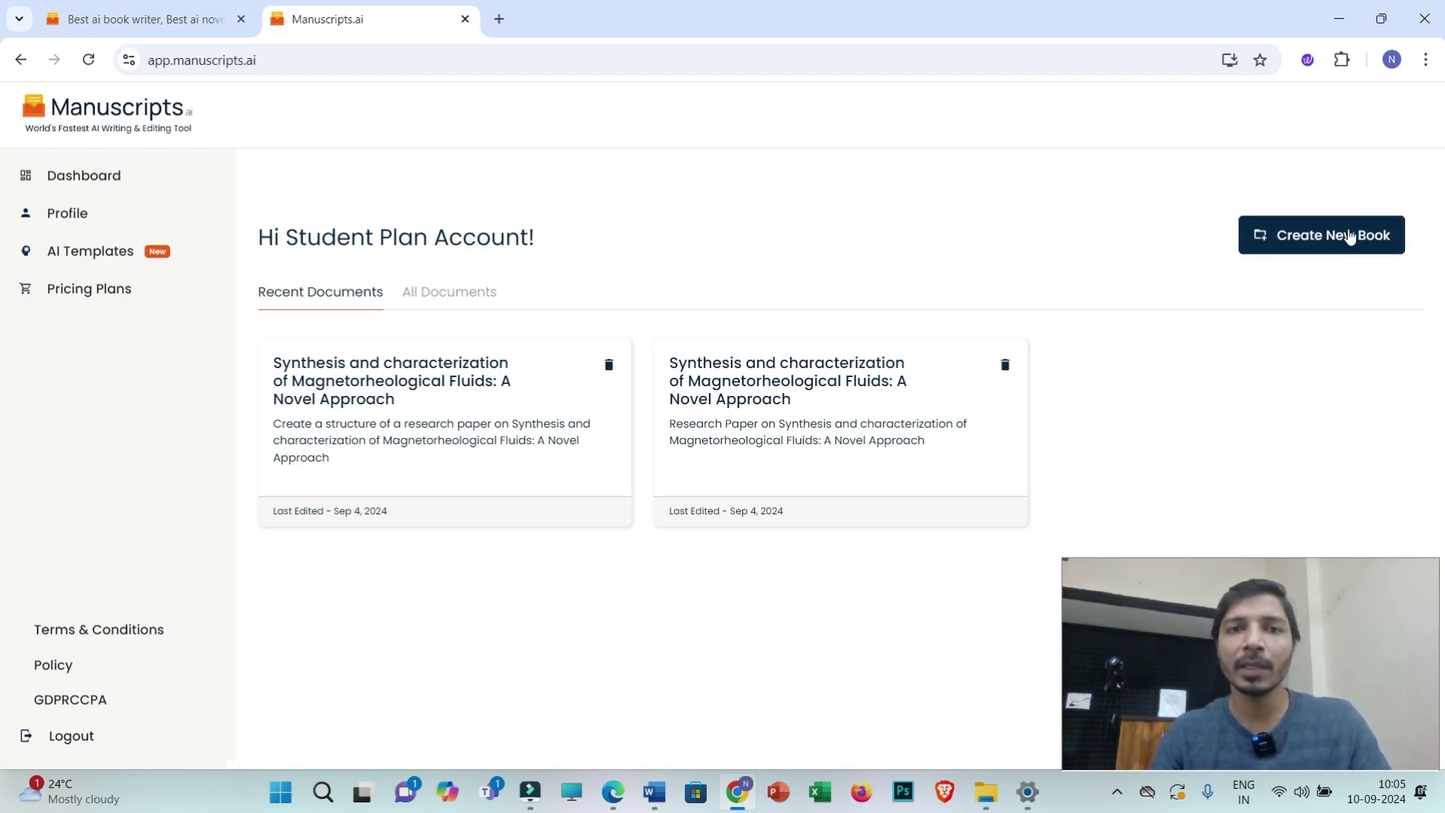
left_click(1343, 238)
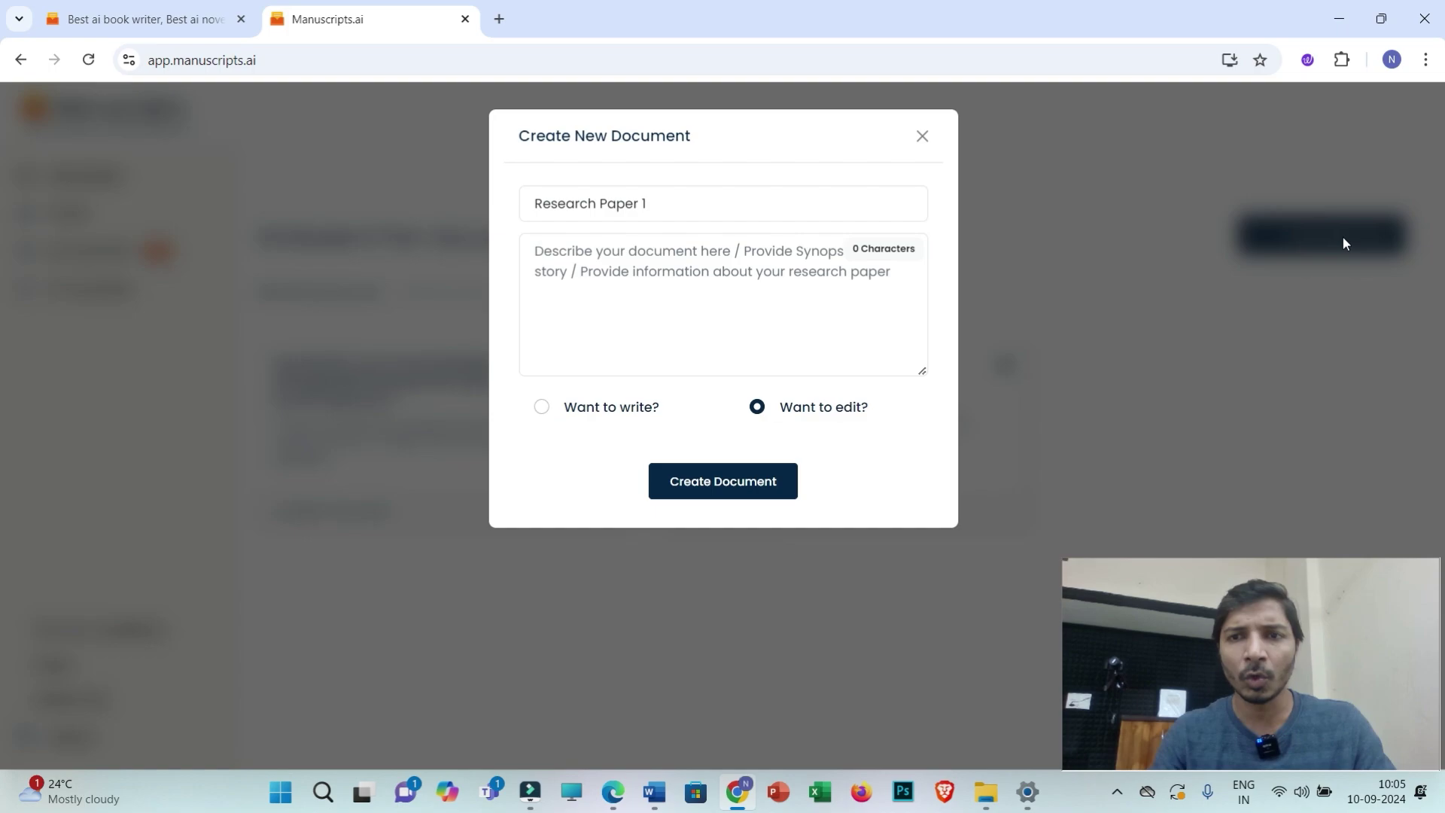
left_click_drag(714, 205, 528, 219)
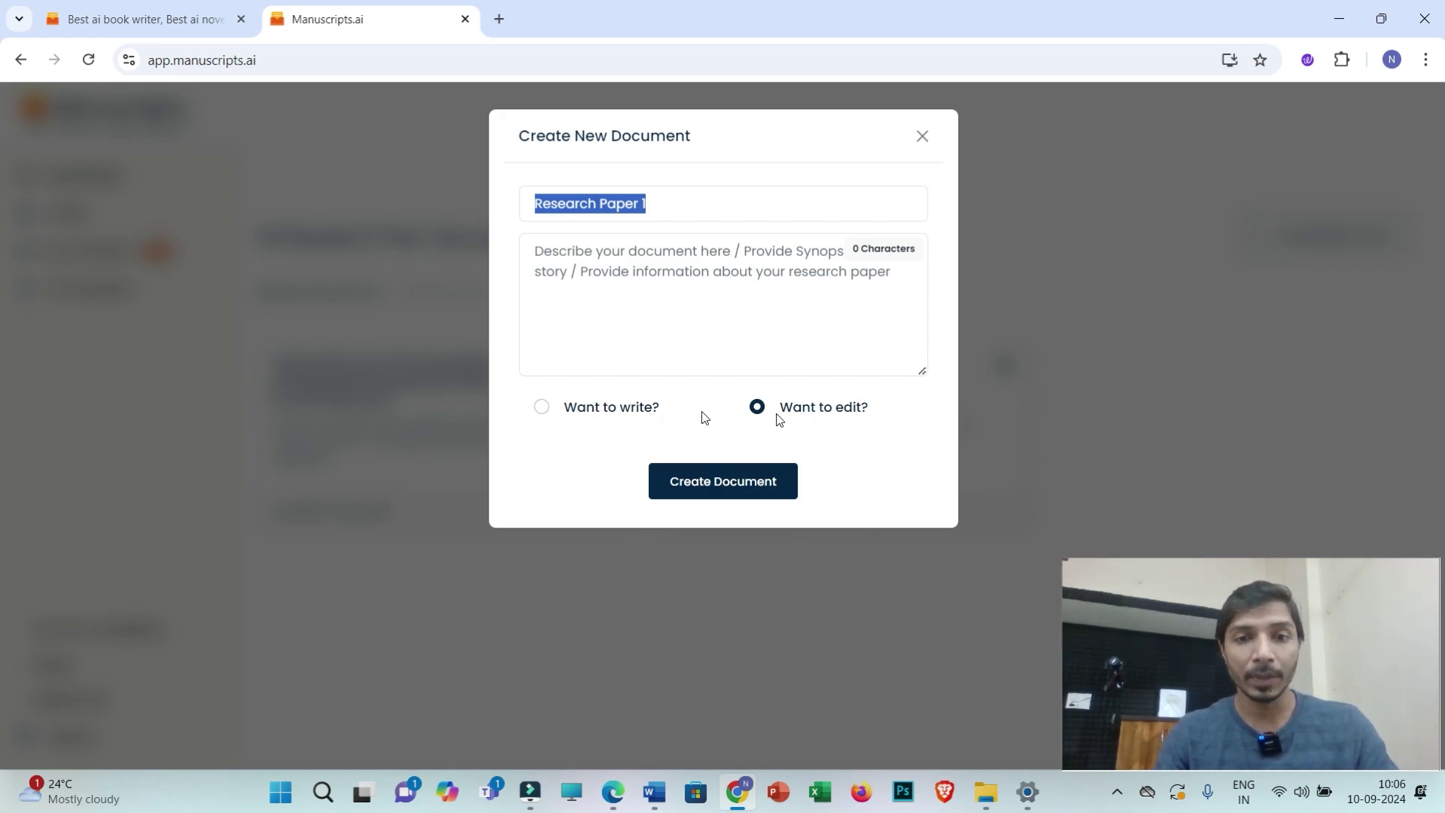
left_click(542, 407)
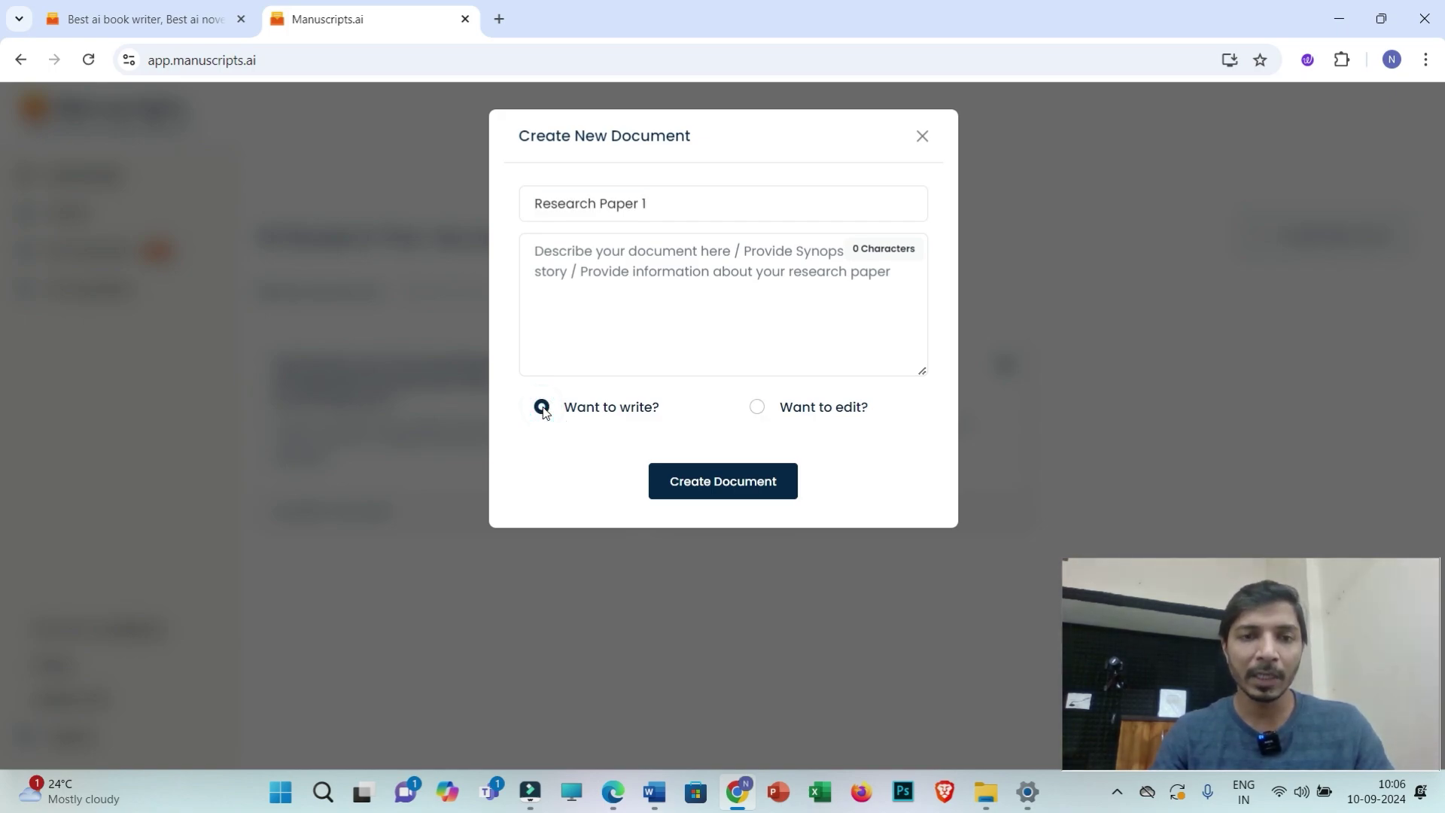
left_click(758, 410)
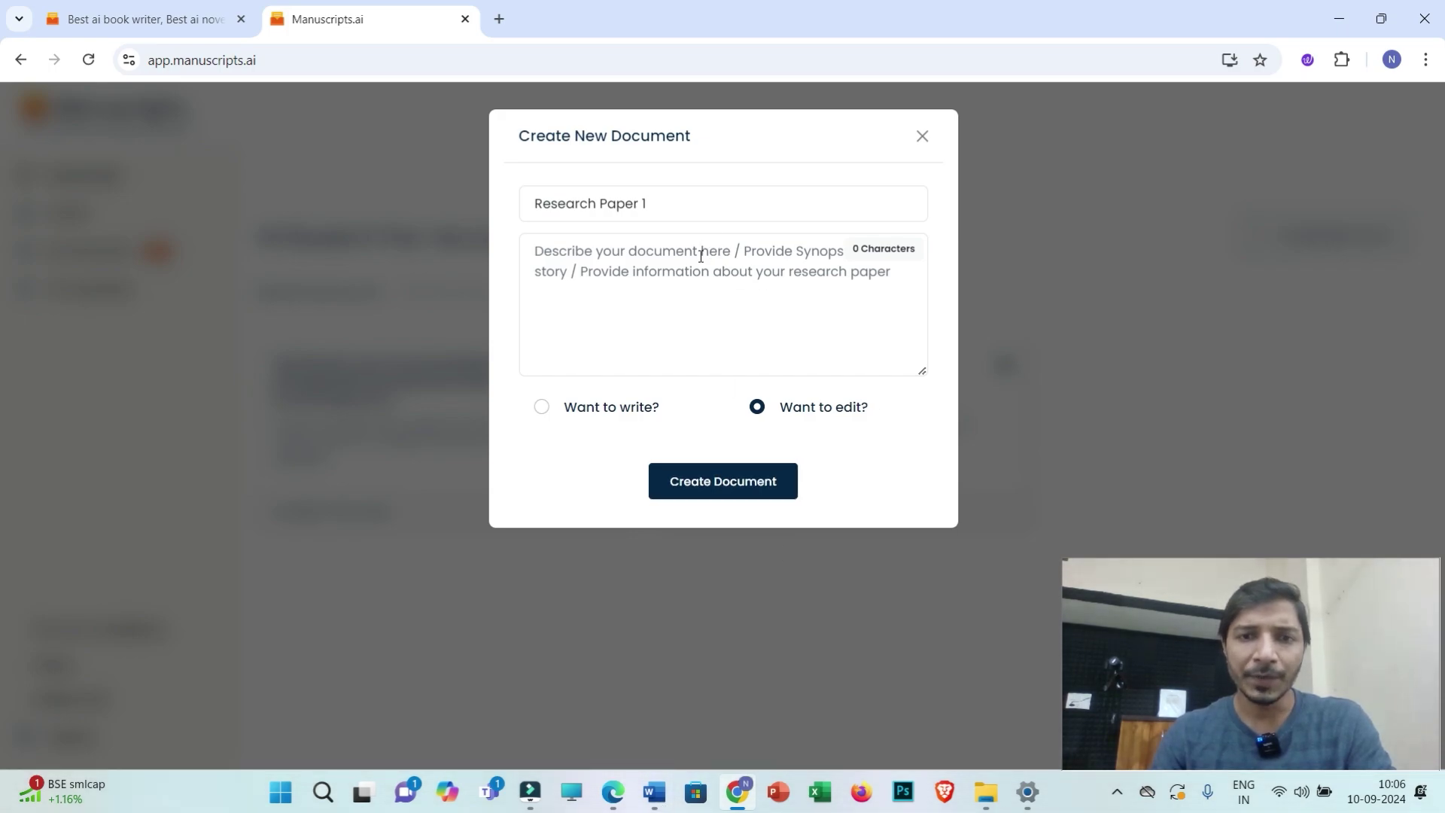
- Paste the Example 1 paragraph from Word as the description and create the document
left_click(543, 250)
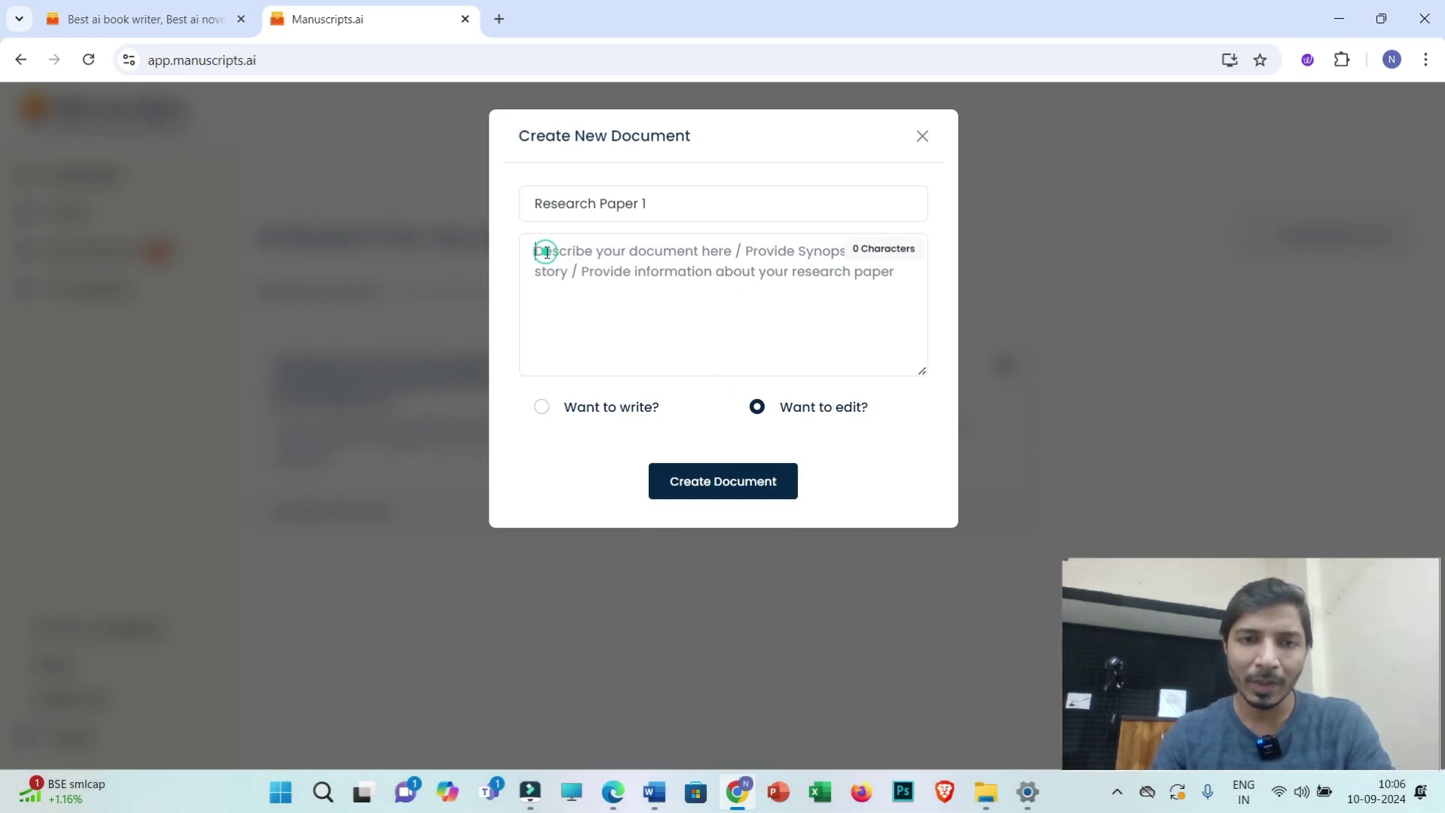
left_click(655, 792)
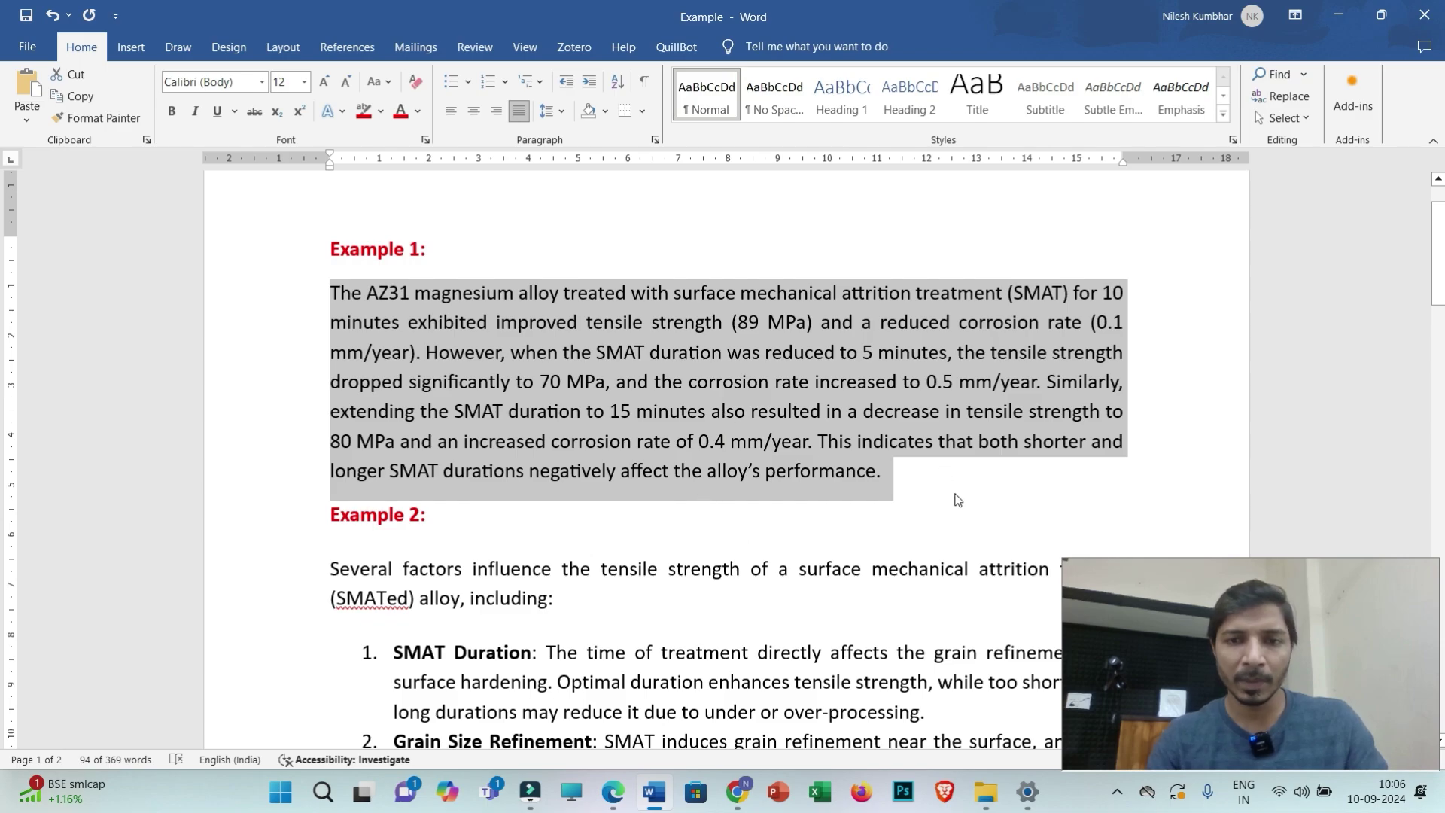
left_click_drag(957, 500, 341, 291)
left_click(738, 792)
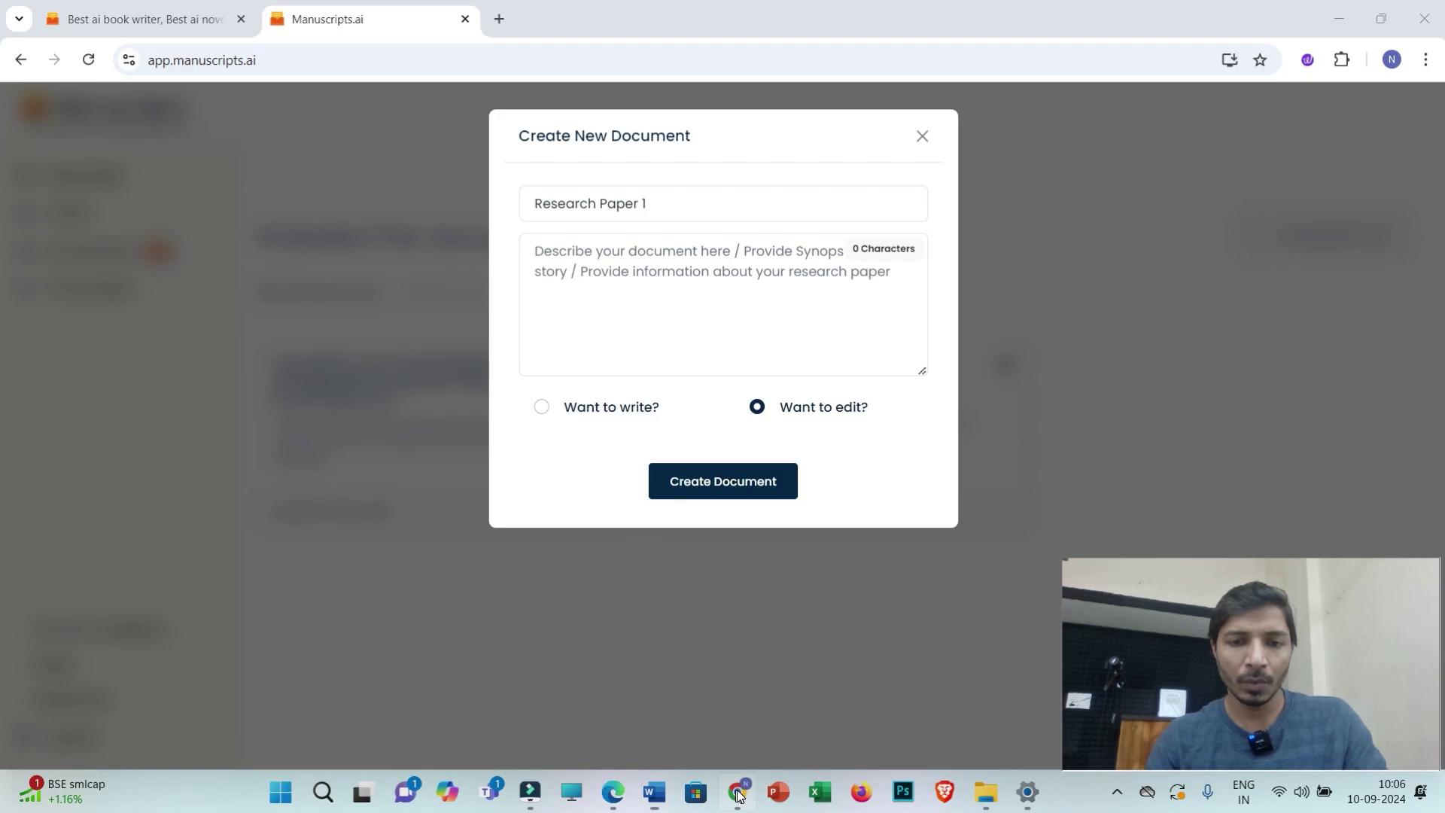
left_click(564, 271)
key("ctrl+v")
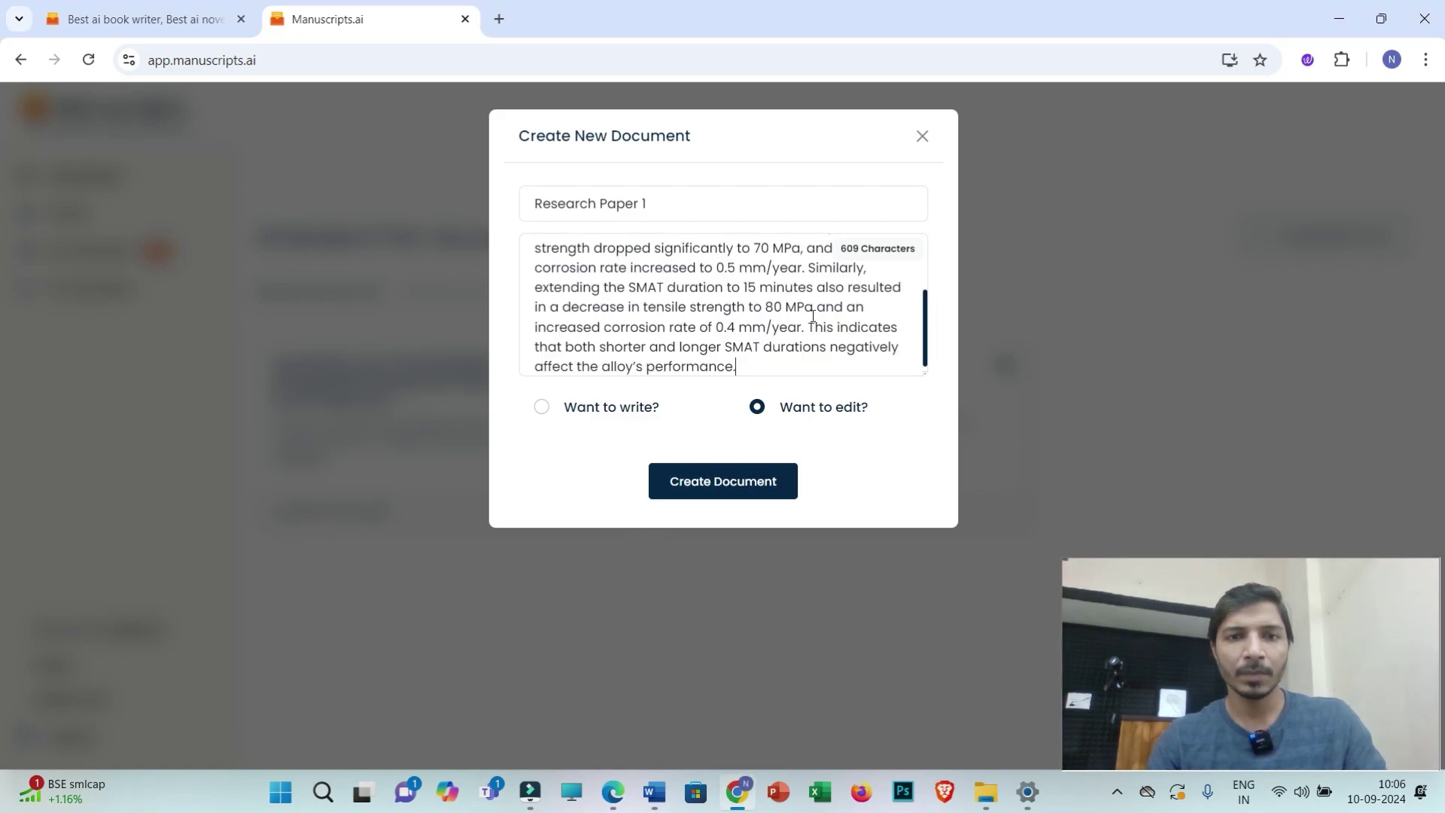
left_click(712, 490)
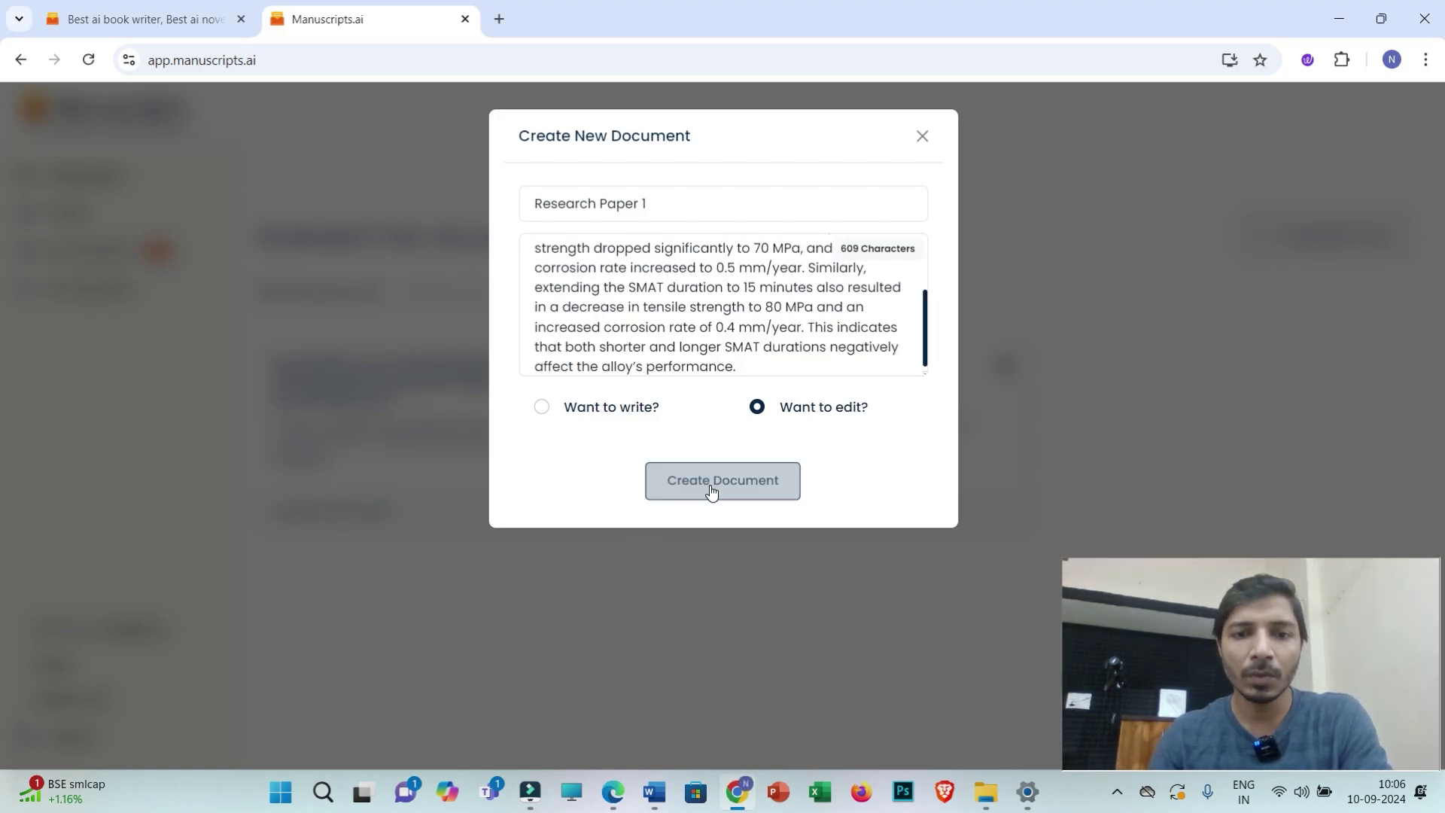
- Import the Example Word file into the empty Research Paper 1 editor
left_click(712, 490)
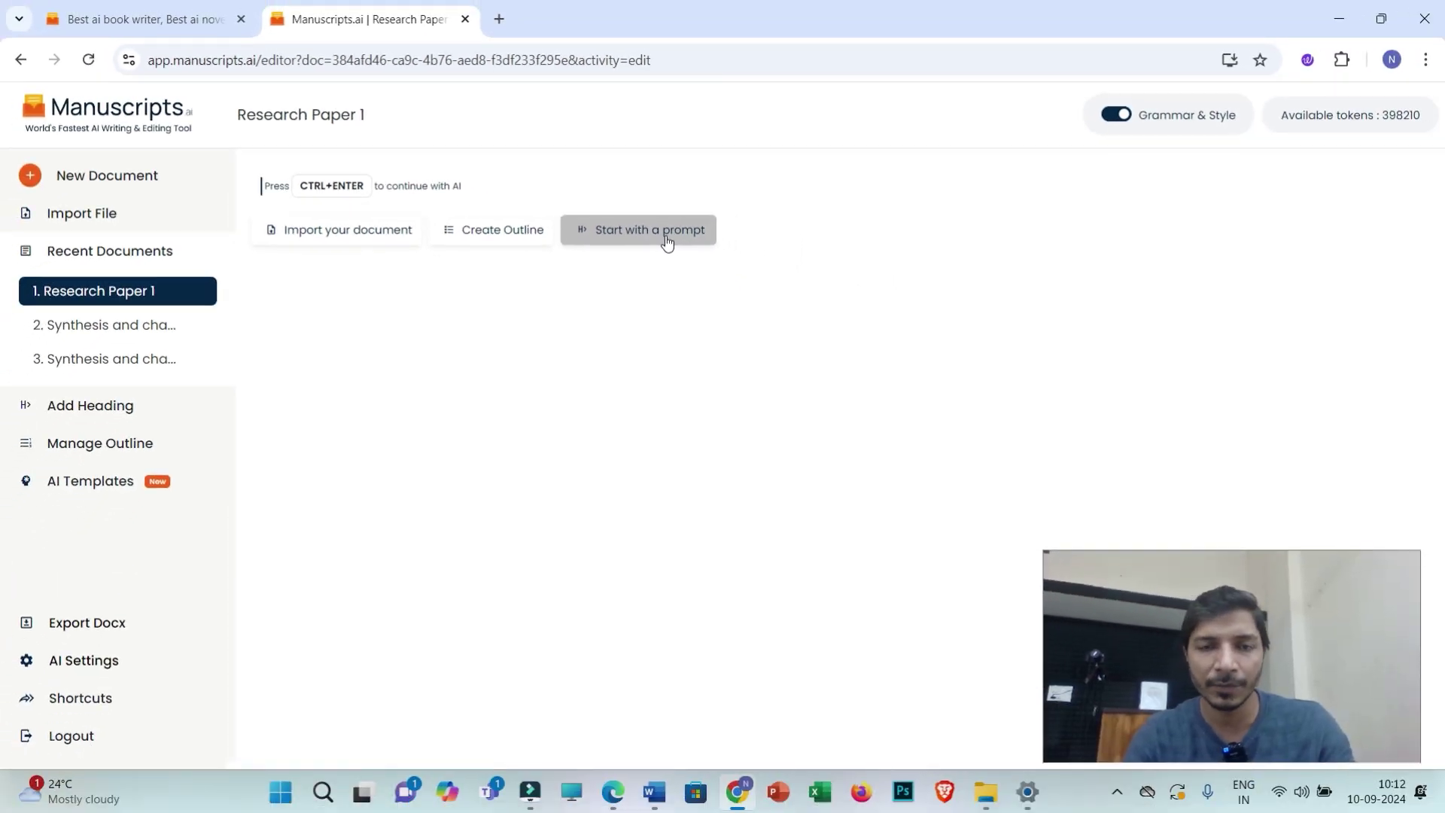
left_click(339, 234)
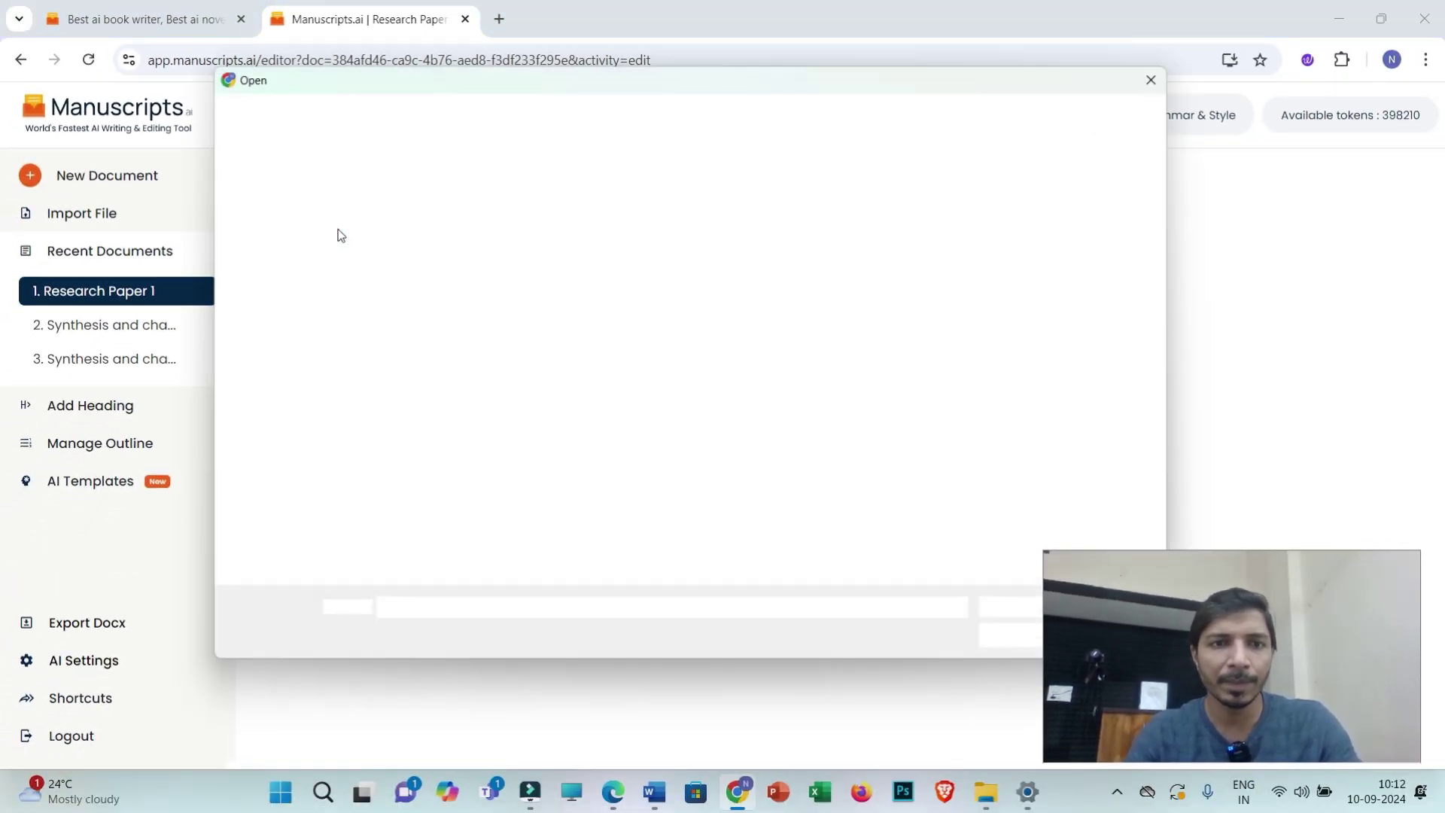
left_click(413, 217)
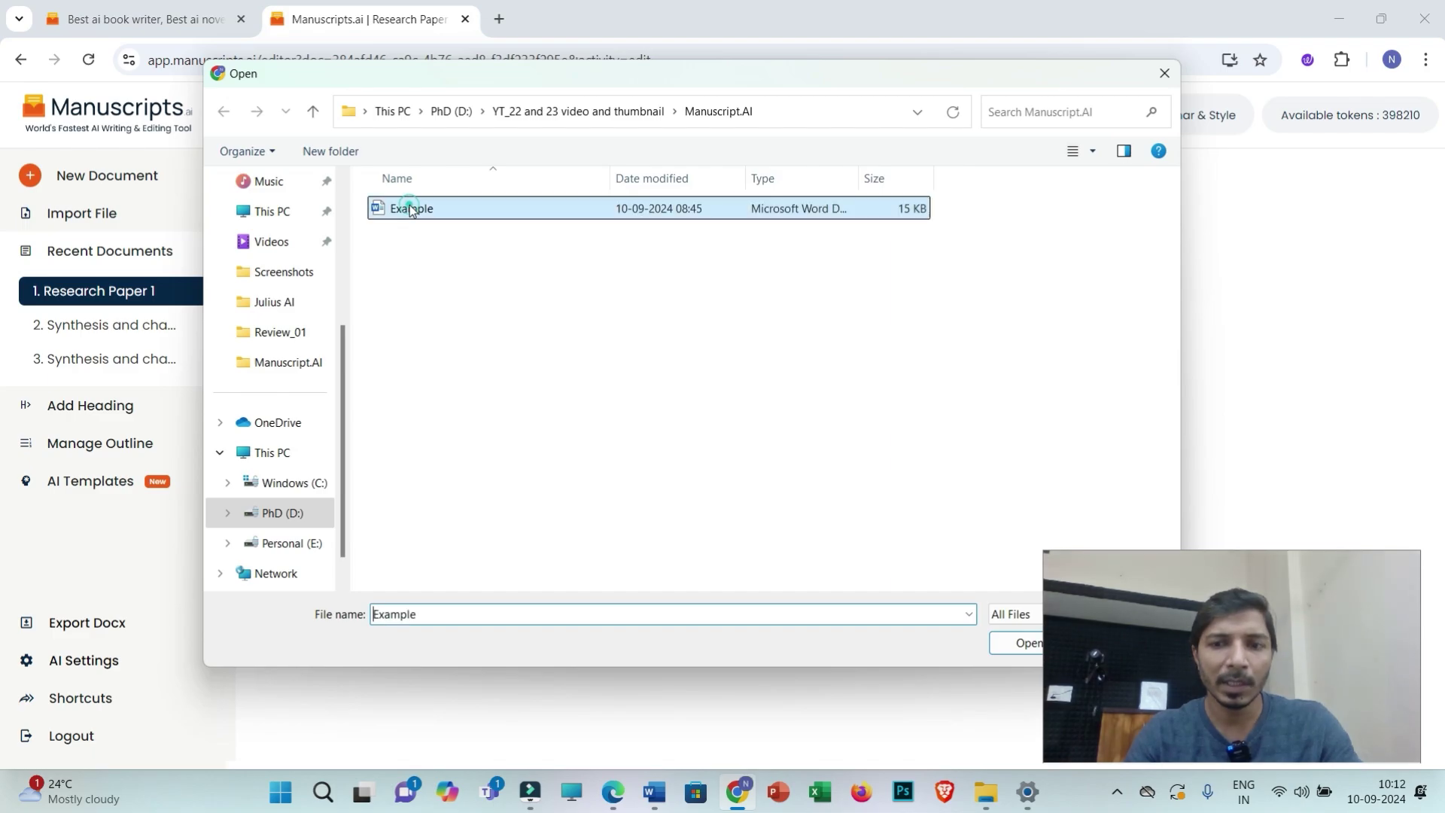
left_click(1020, 642)
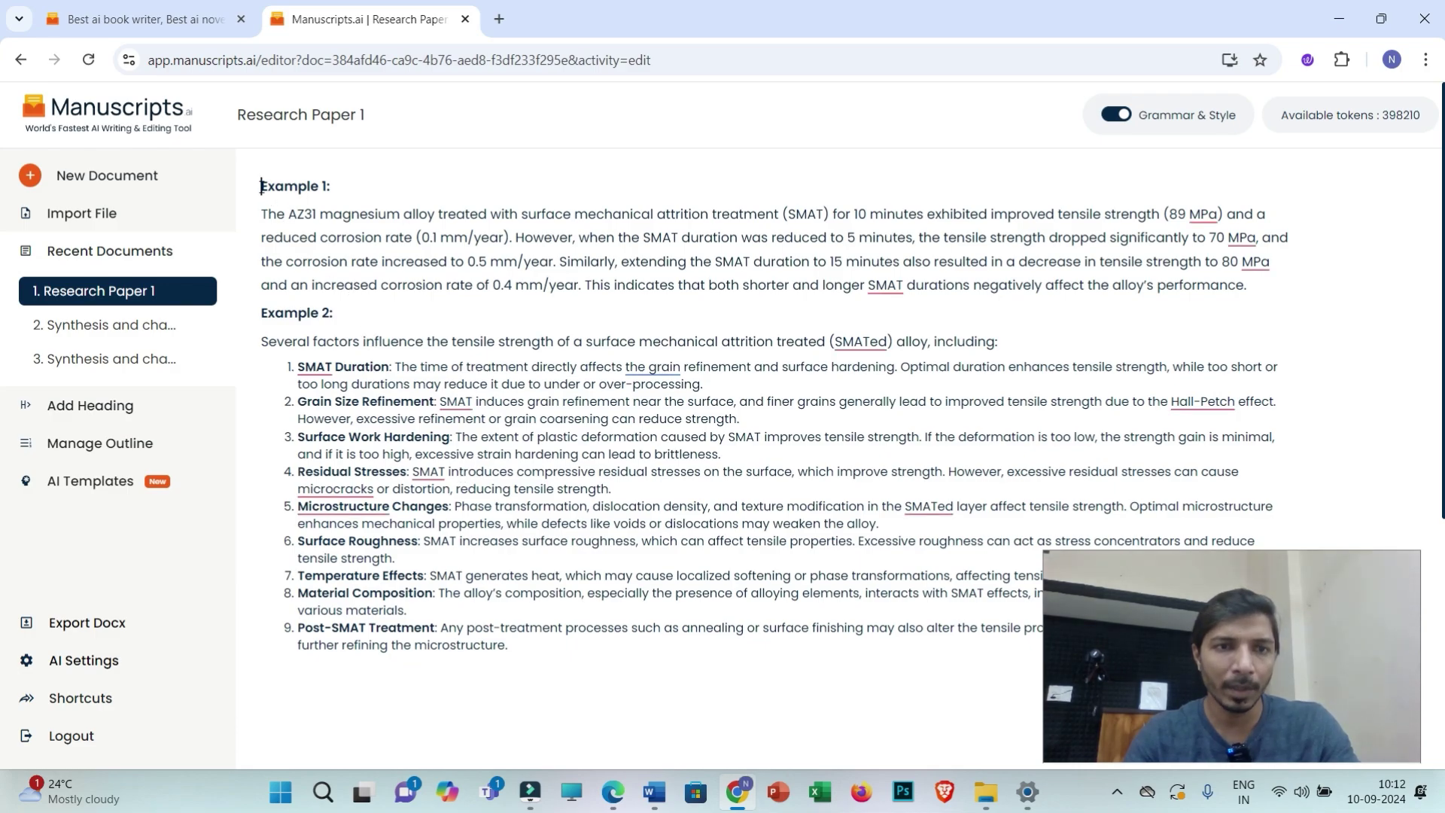
- Select the entire Example 1 AZ31 paragraph so its formatting toolbar appears
left_click_drag(265, 188, 509, 645)
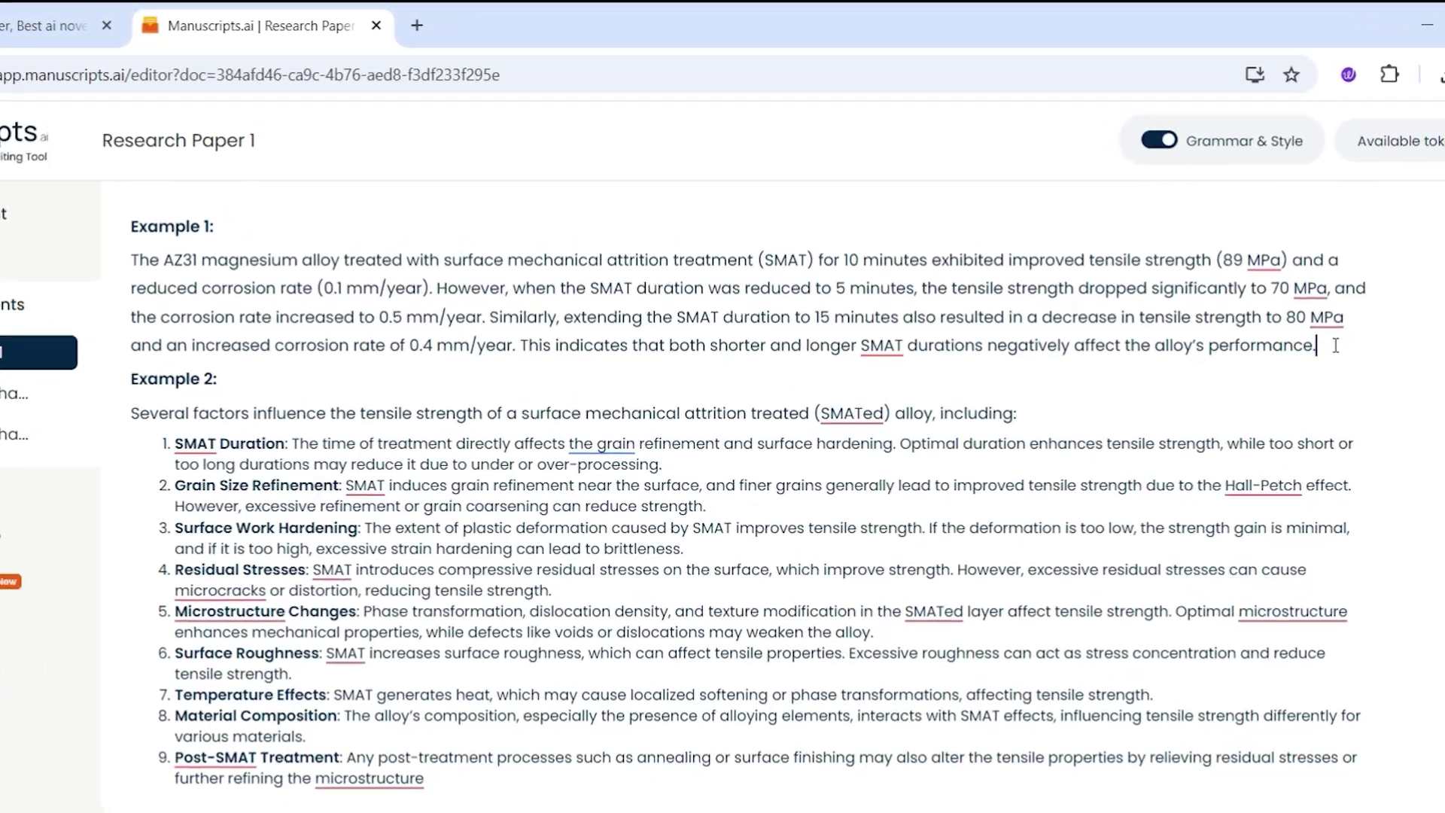
left_click_drag(1308, 336, 78, 279)
left_click_drag(8, 310, 21, 310)
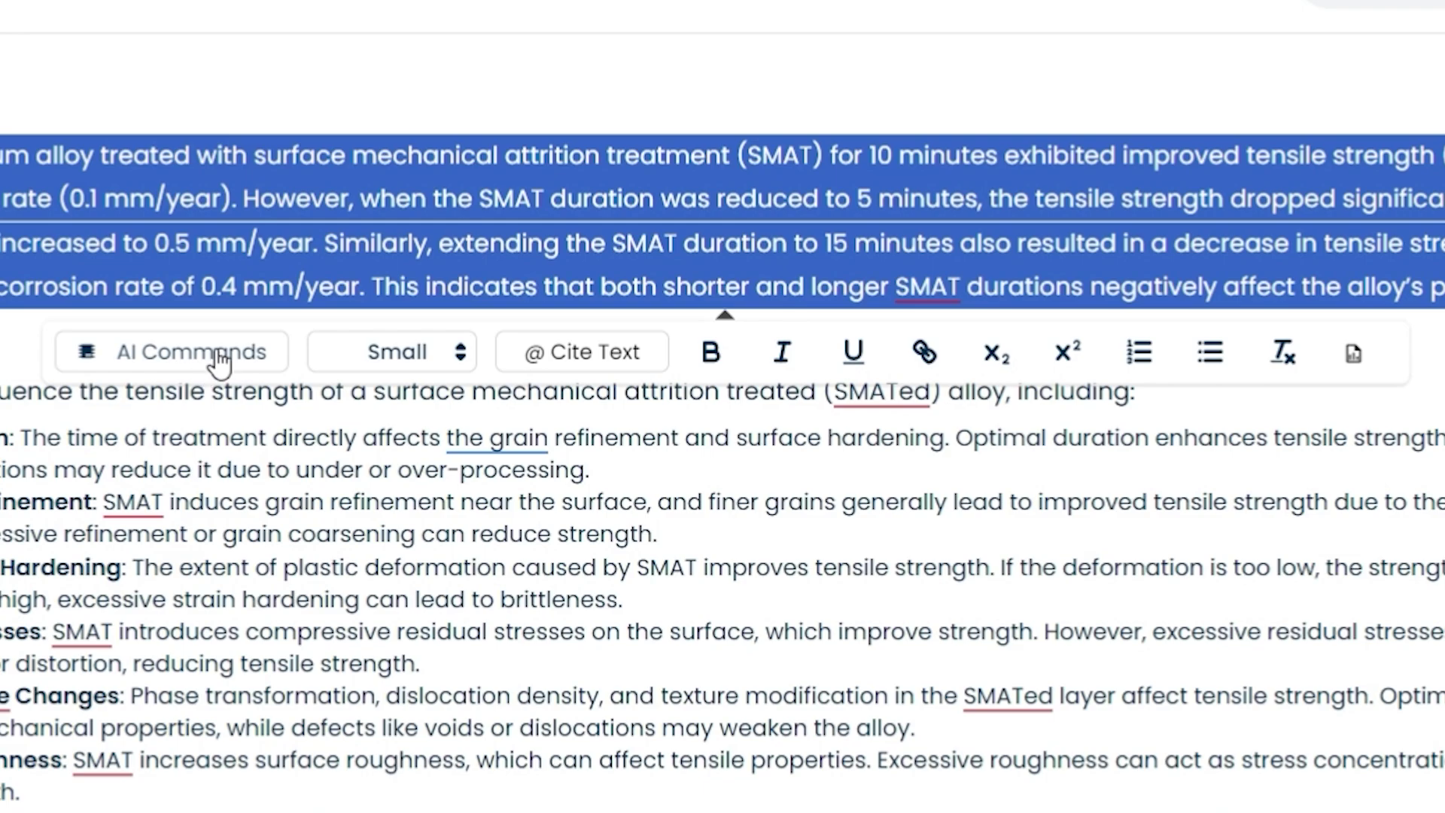
left_click(207, 357)
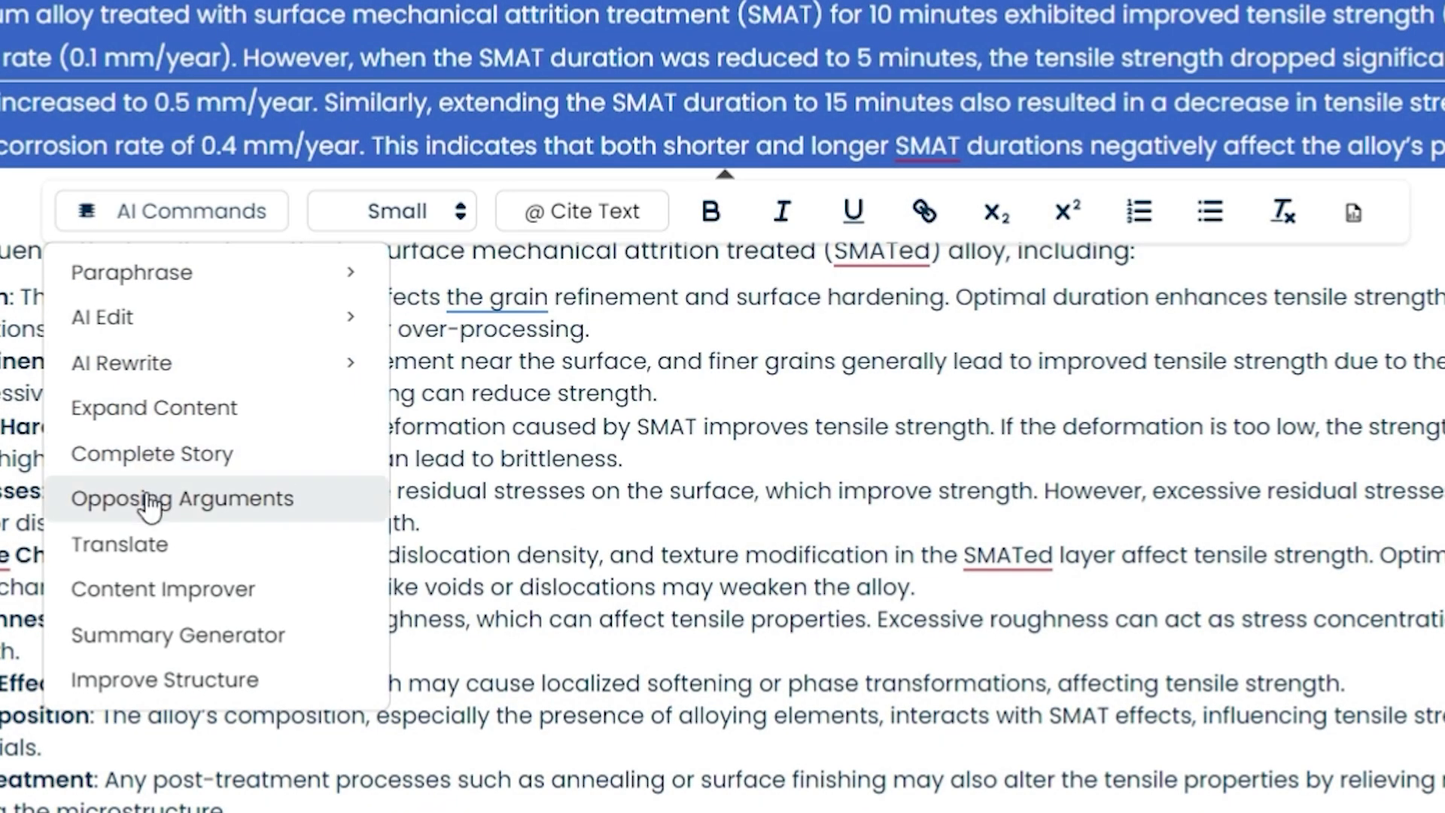
left_click(214, 414)
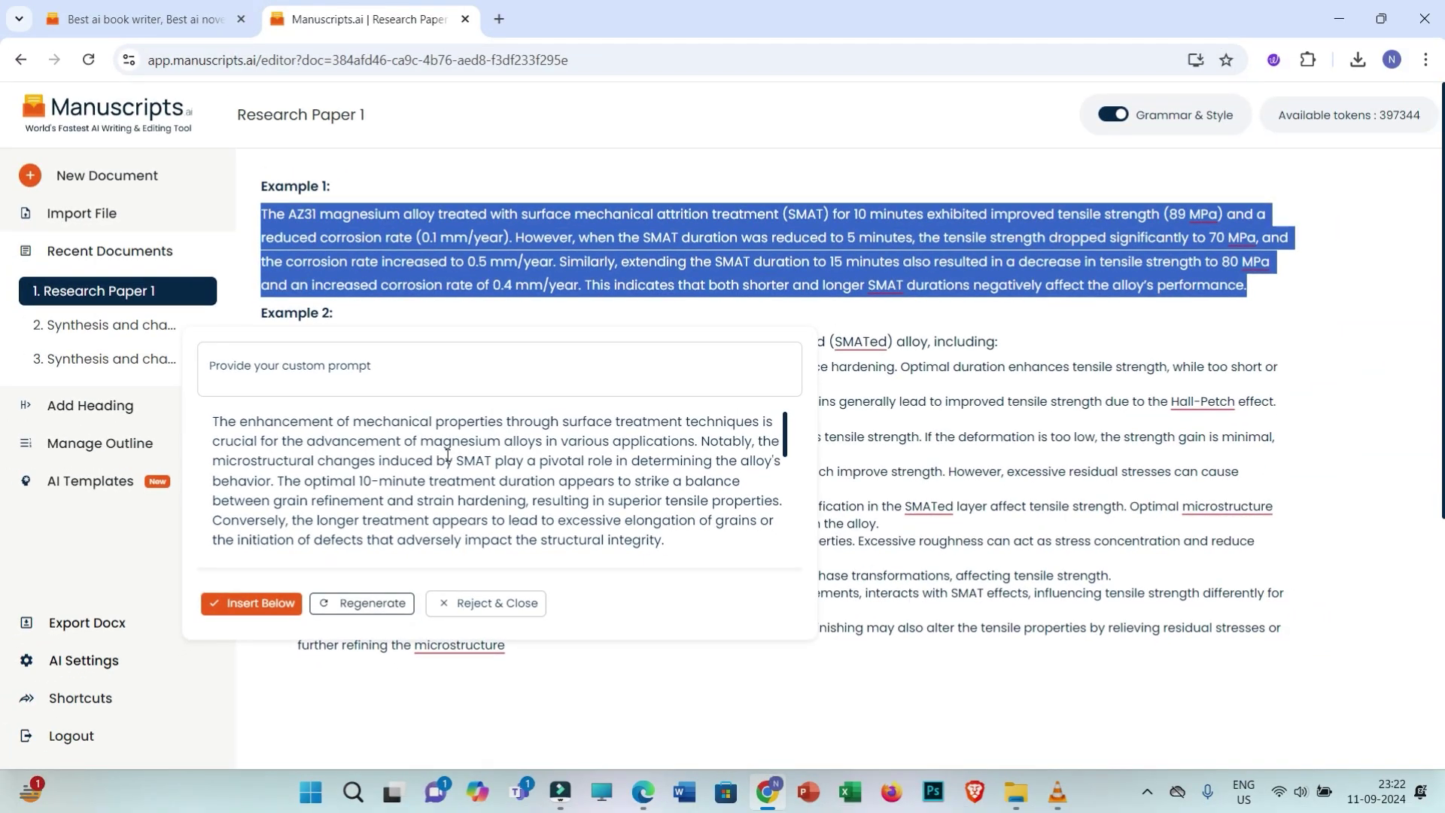
left_click_drag(214, 427, 683, 502)
scroll(684, 501, "up", 5)
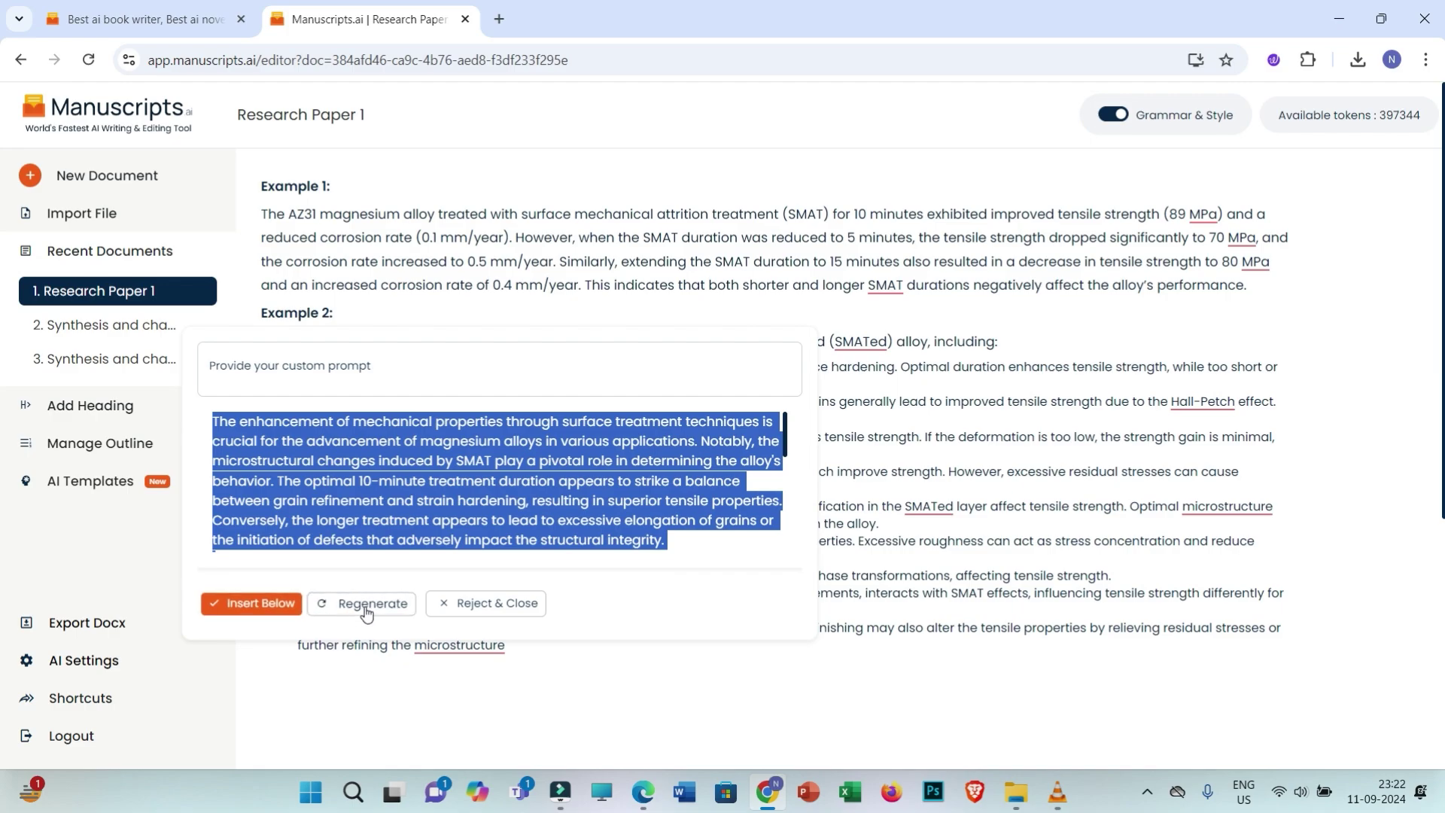
left_click(246, 605)
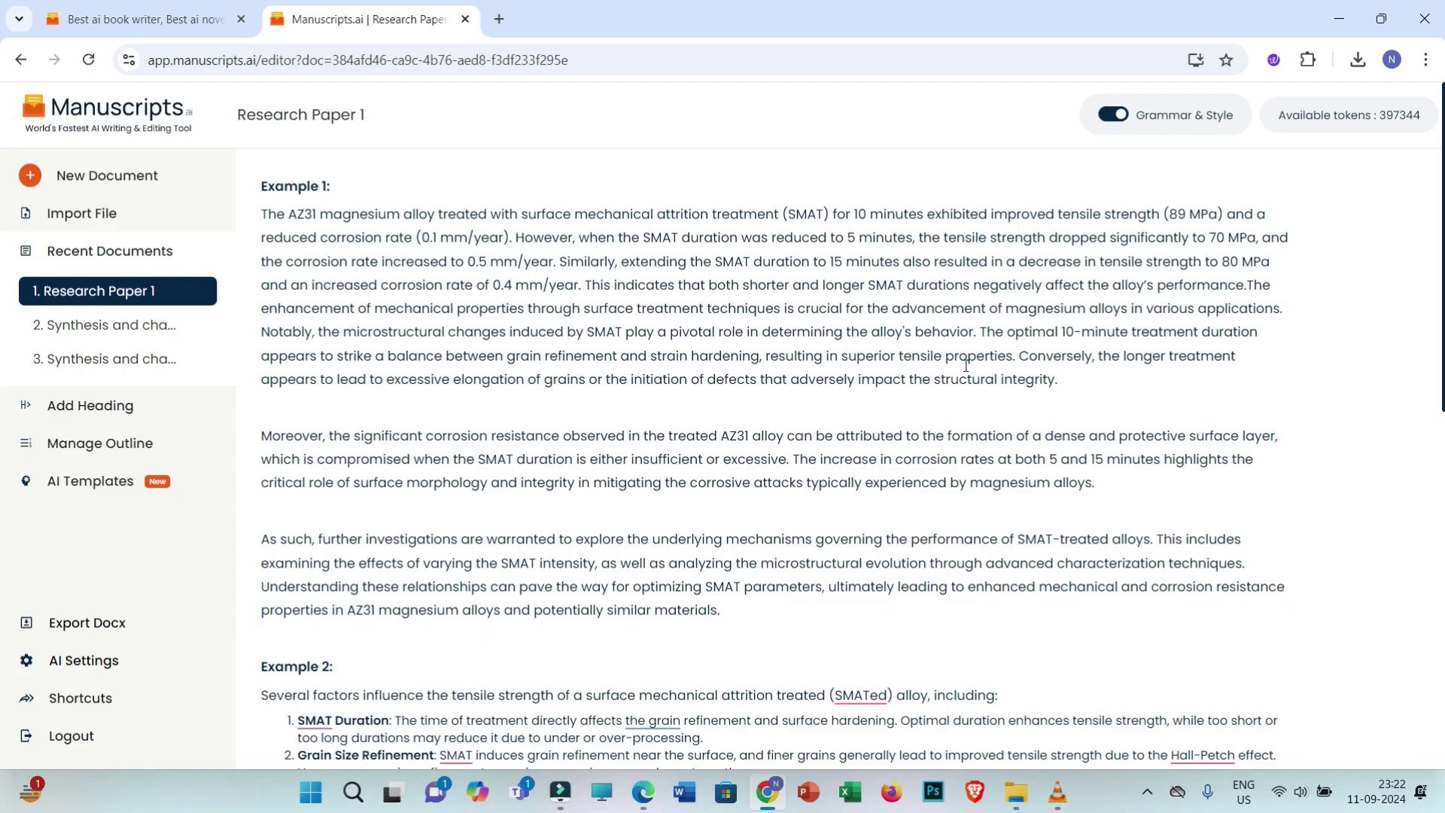
left_click_drag(720, 610, 878, 333)
left_click(813, 411)
left_click_drag(723, 612, 258, 216)
key("BackSpace")
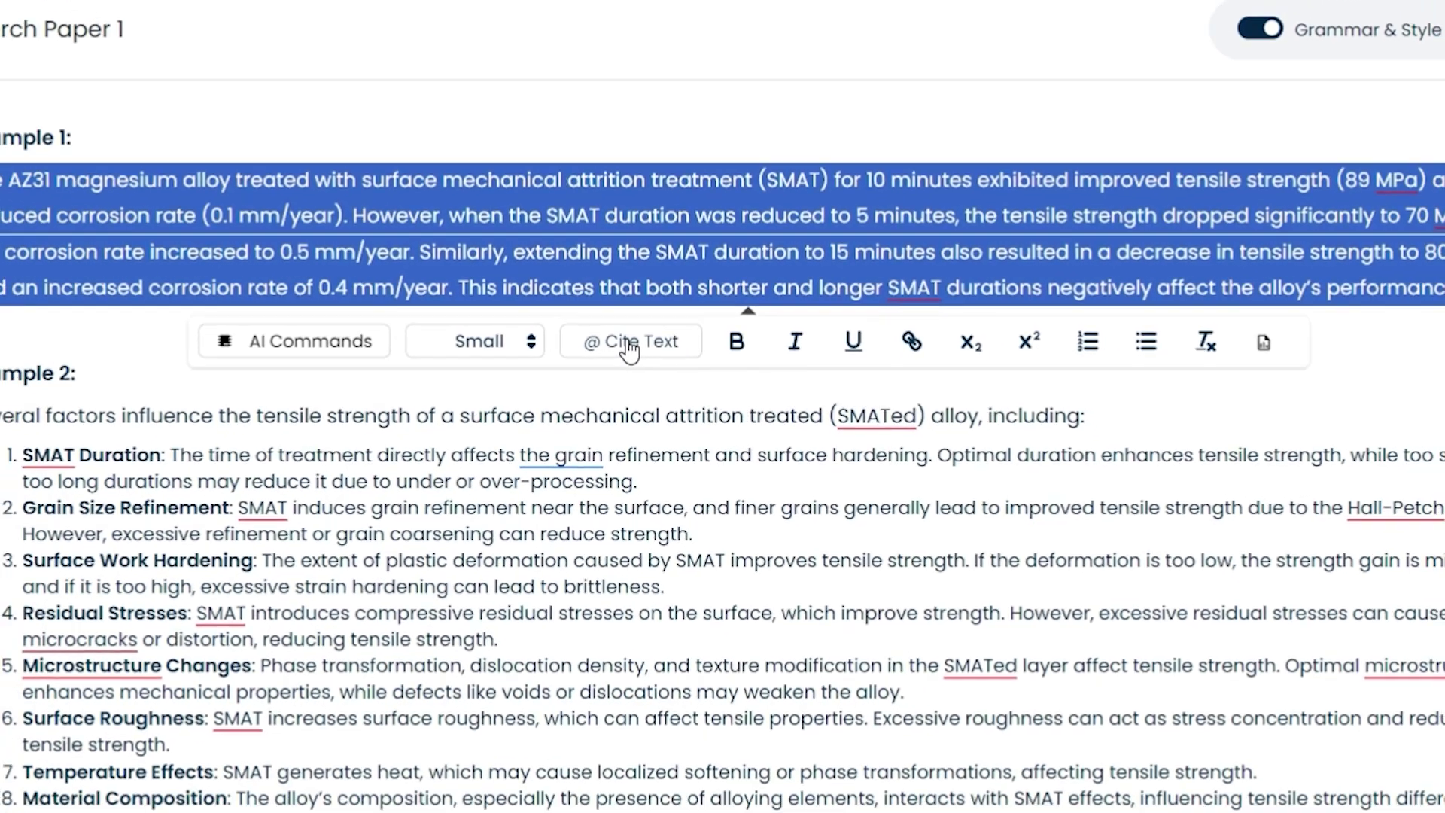
left_click(629, 345)
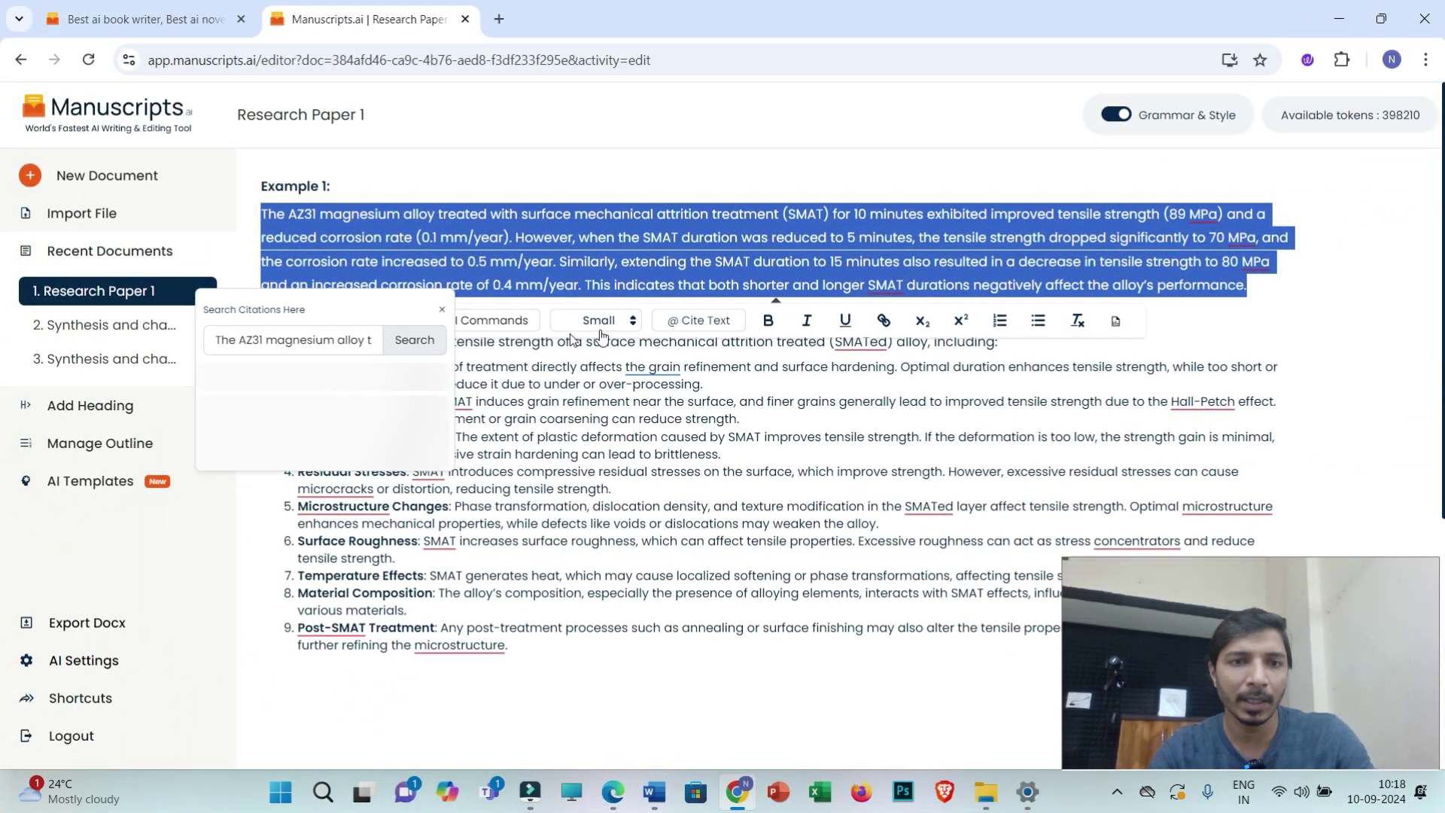
left_click(342, 341)
key("ctrl+a")
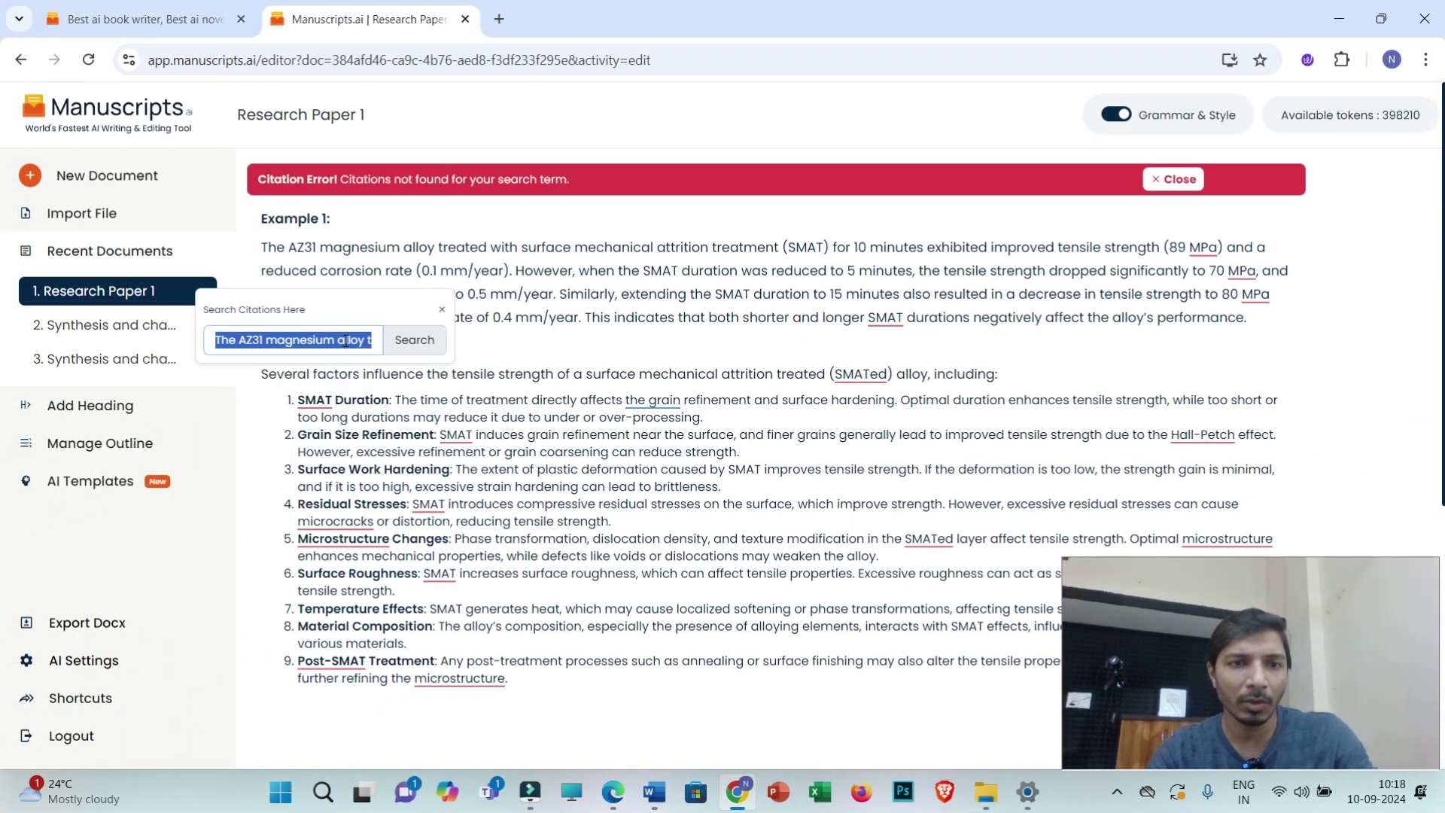
type("magnesiu")
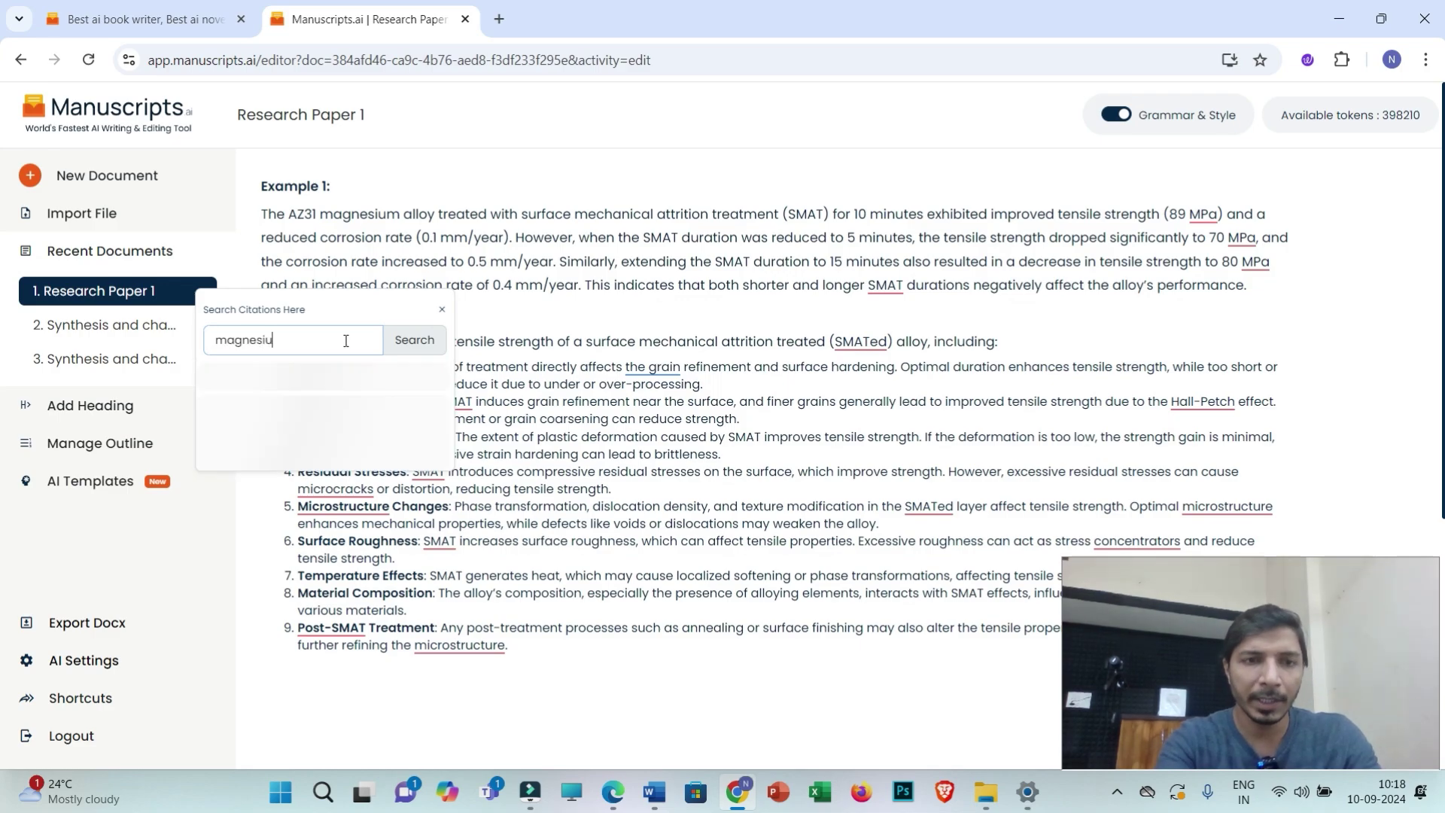
type("m alloy")
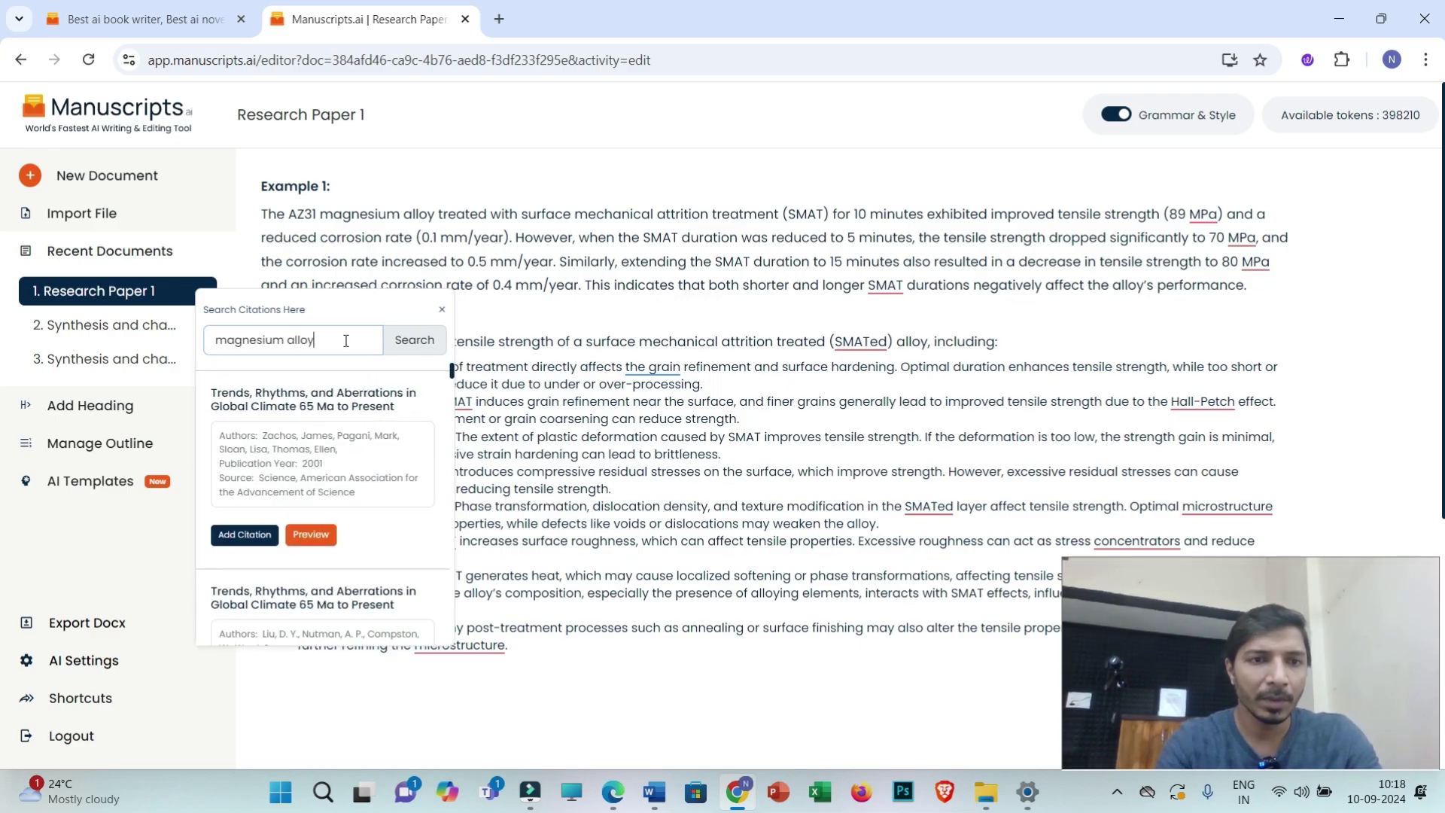
scroll(384, 447, "down", 5)
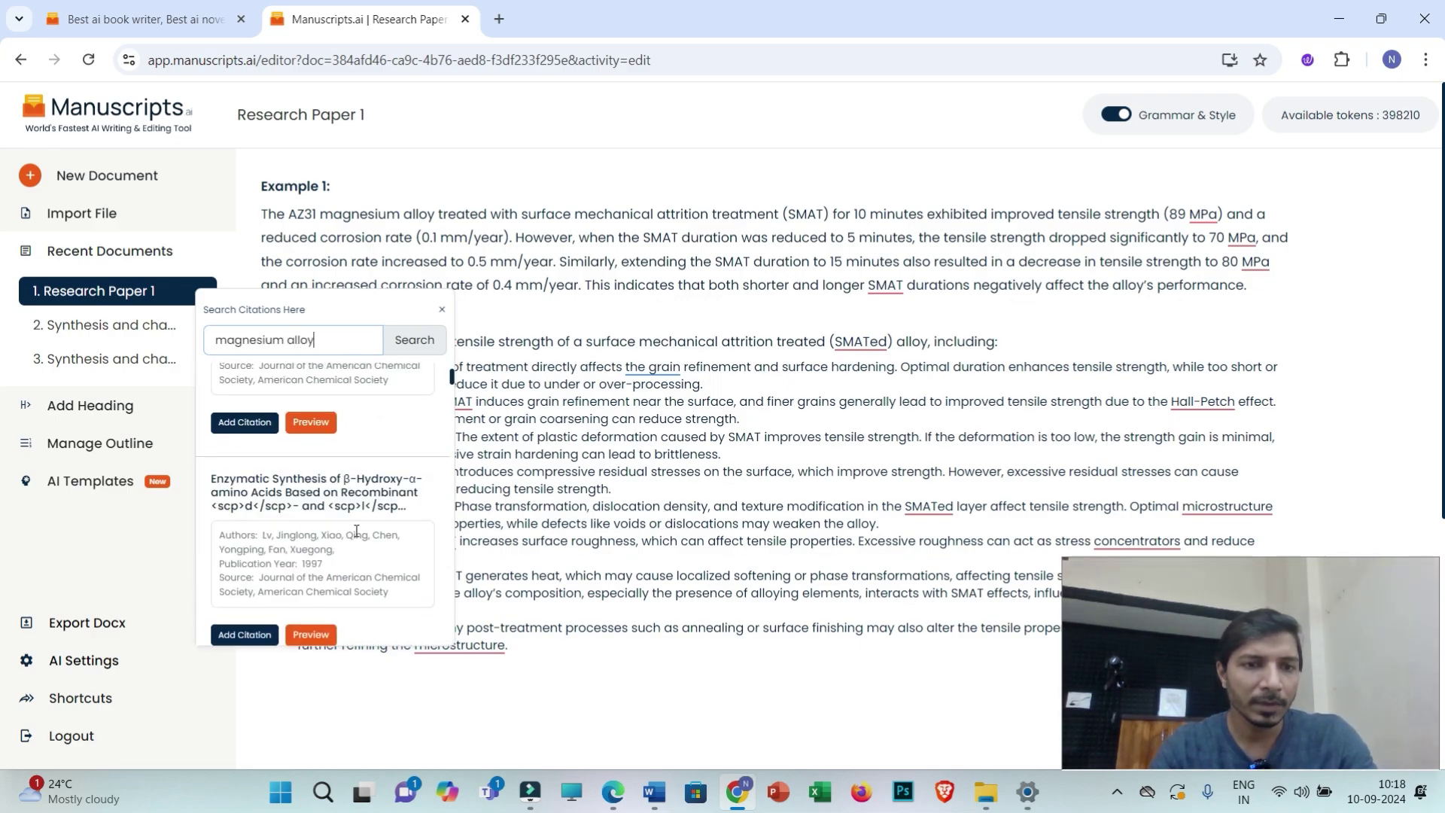
scroll(273, 468, "down", 4)
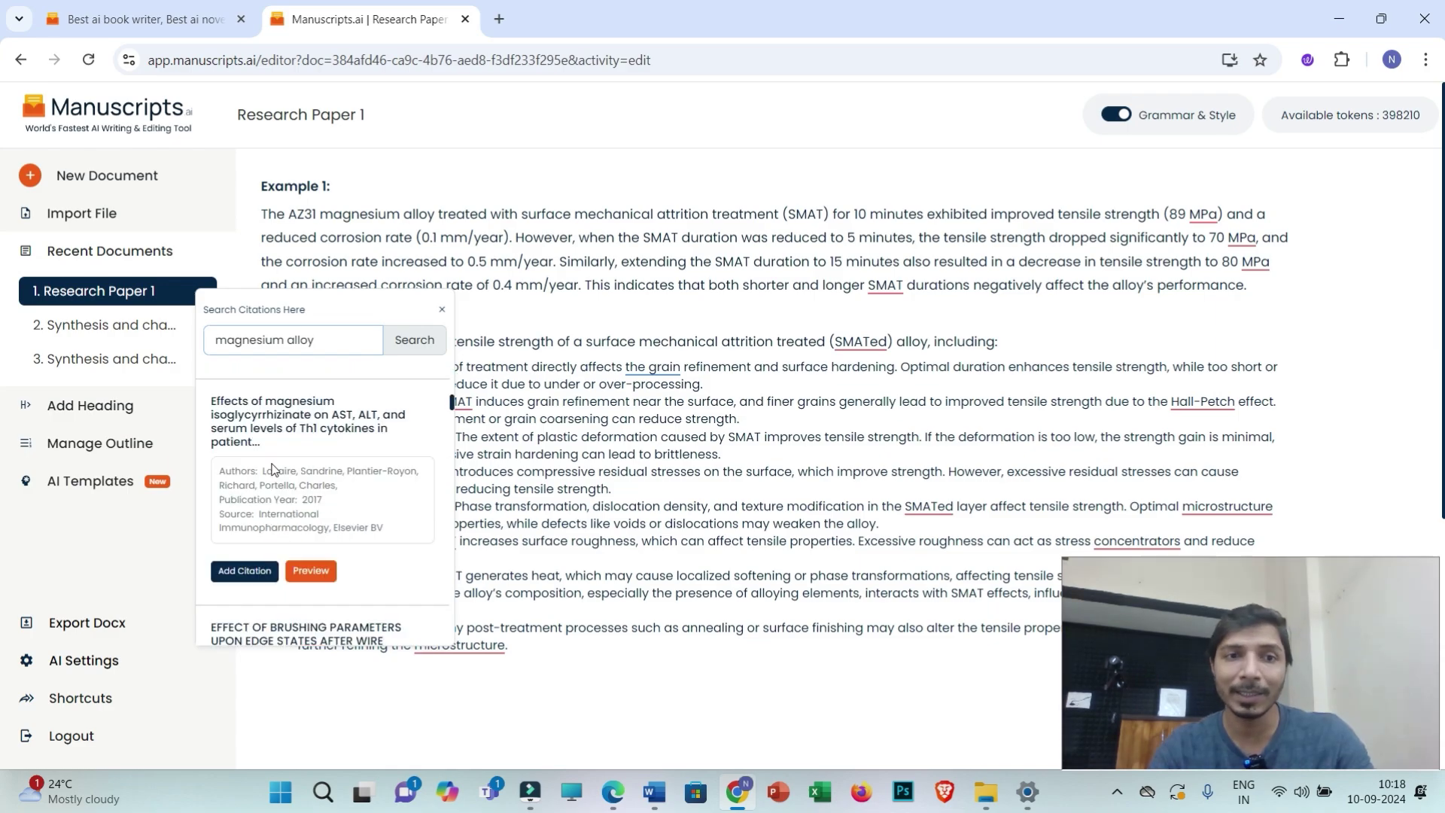
left_click_drag(272, 466, 210, 399)
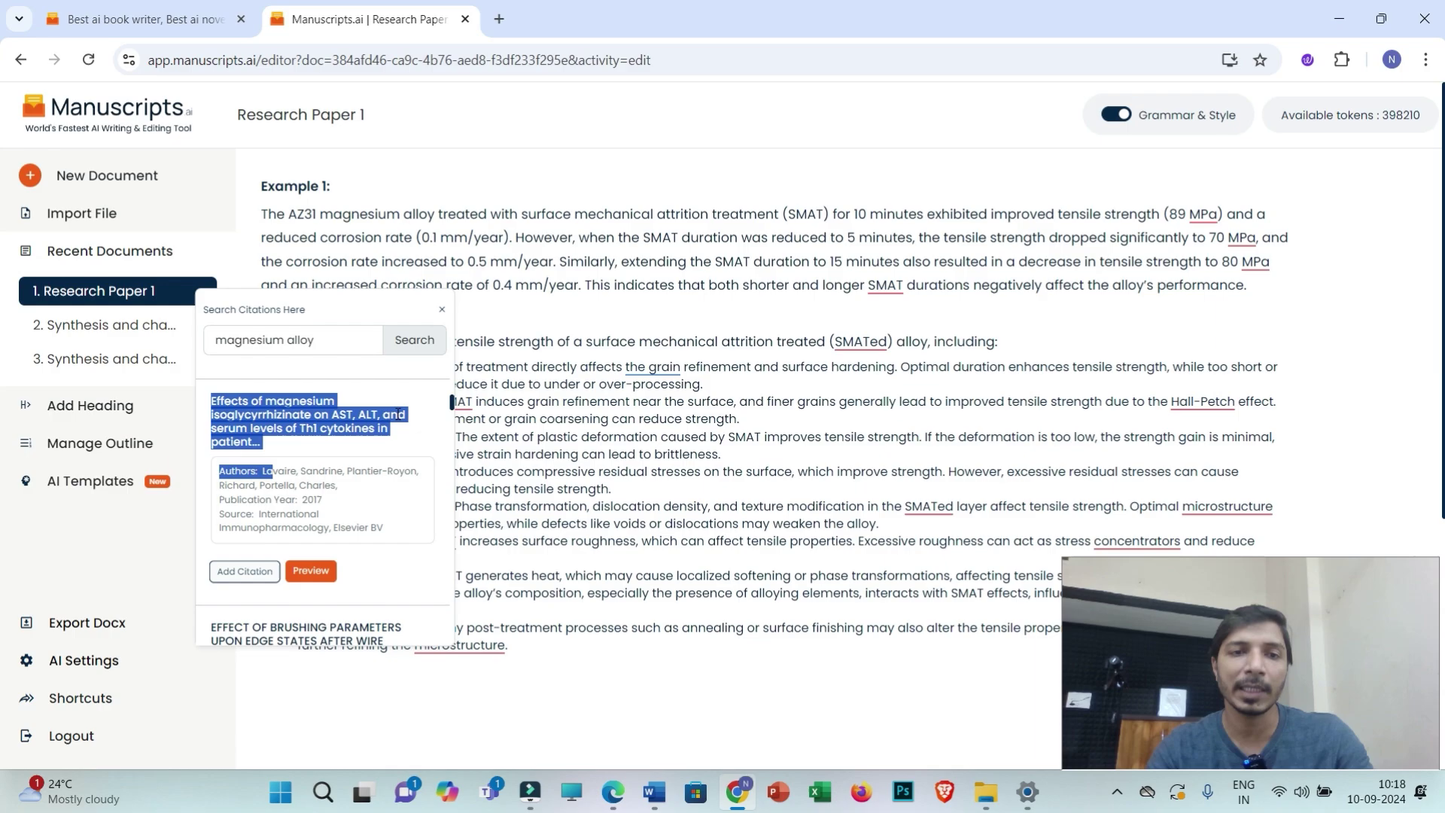
left_click(442, 312)
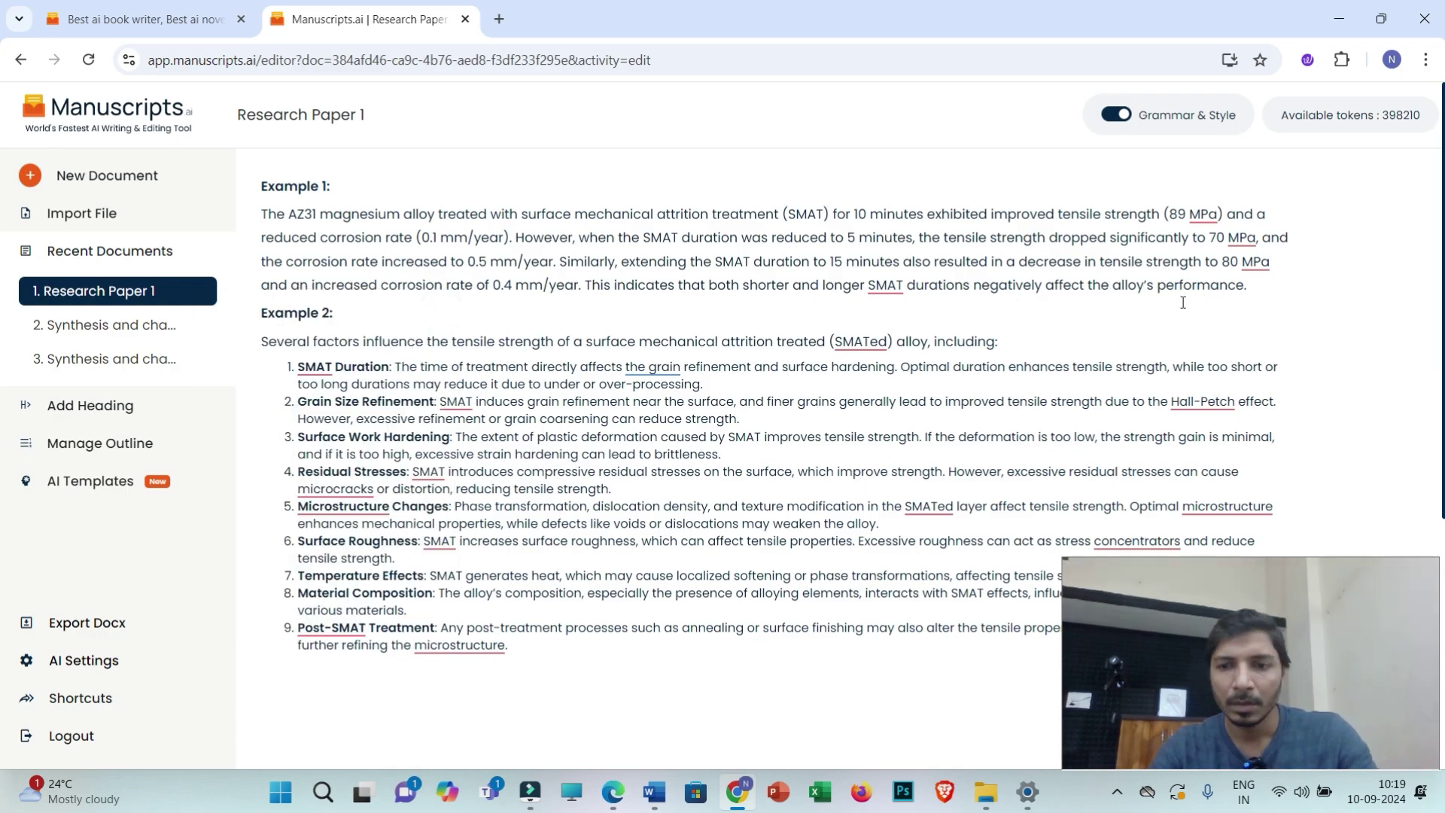
- Generate a bar graph from the Example 1 paragraph, then cancel saving the chart image
left_click_drag(1247, 285, 1020, 262)
left_click_drag(877, 264, 362, 234)
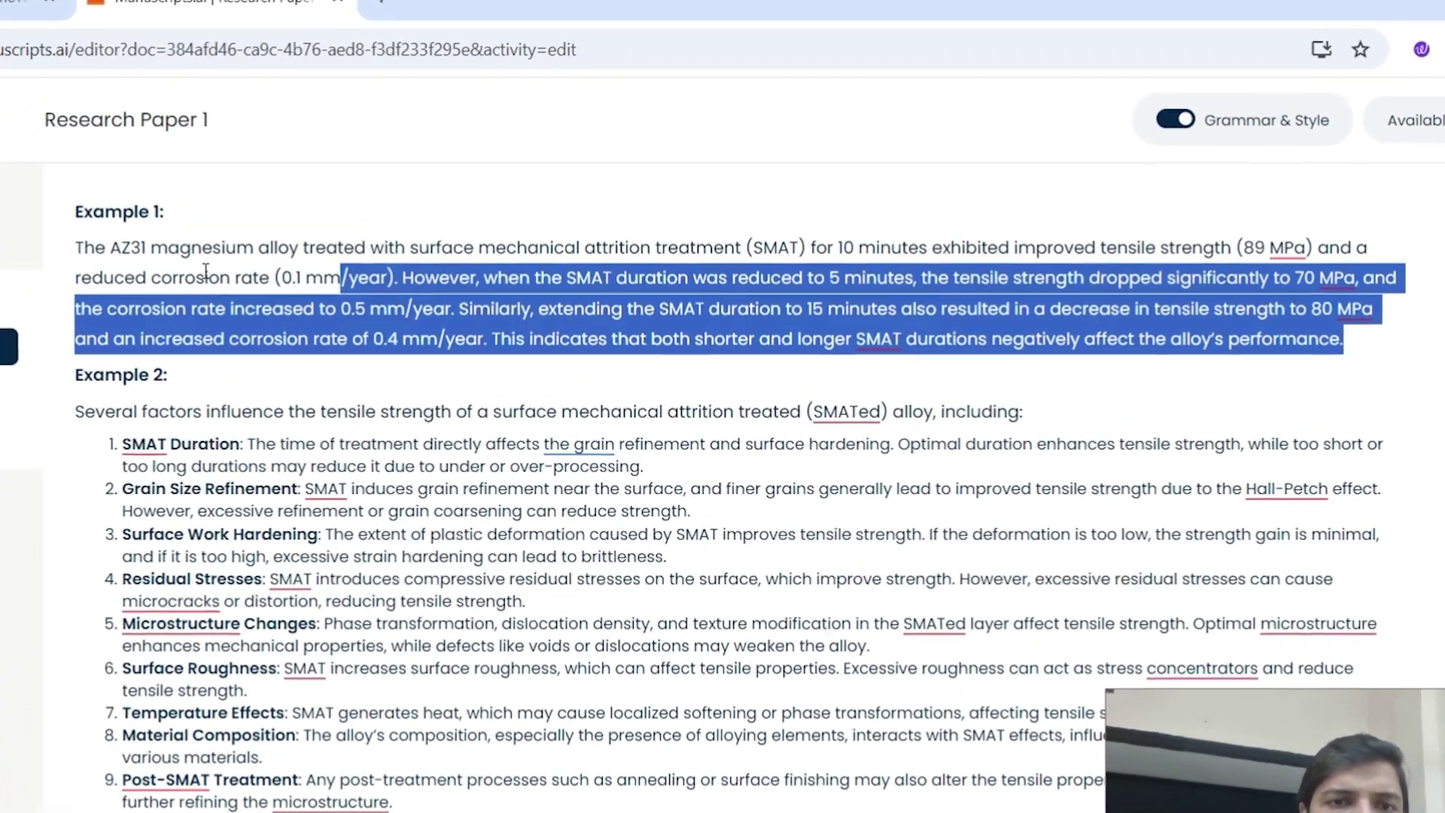
left_click_drag(205, 271, 74, 244)
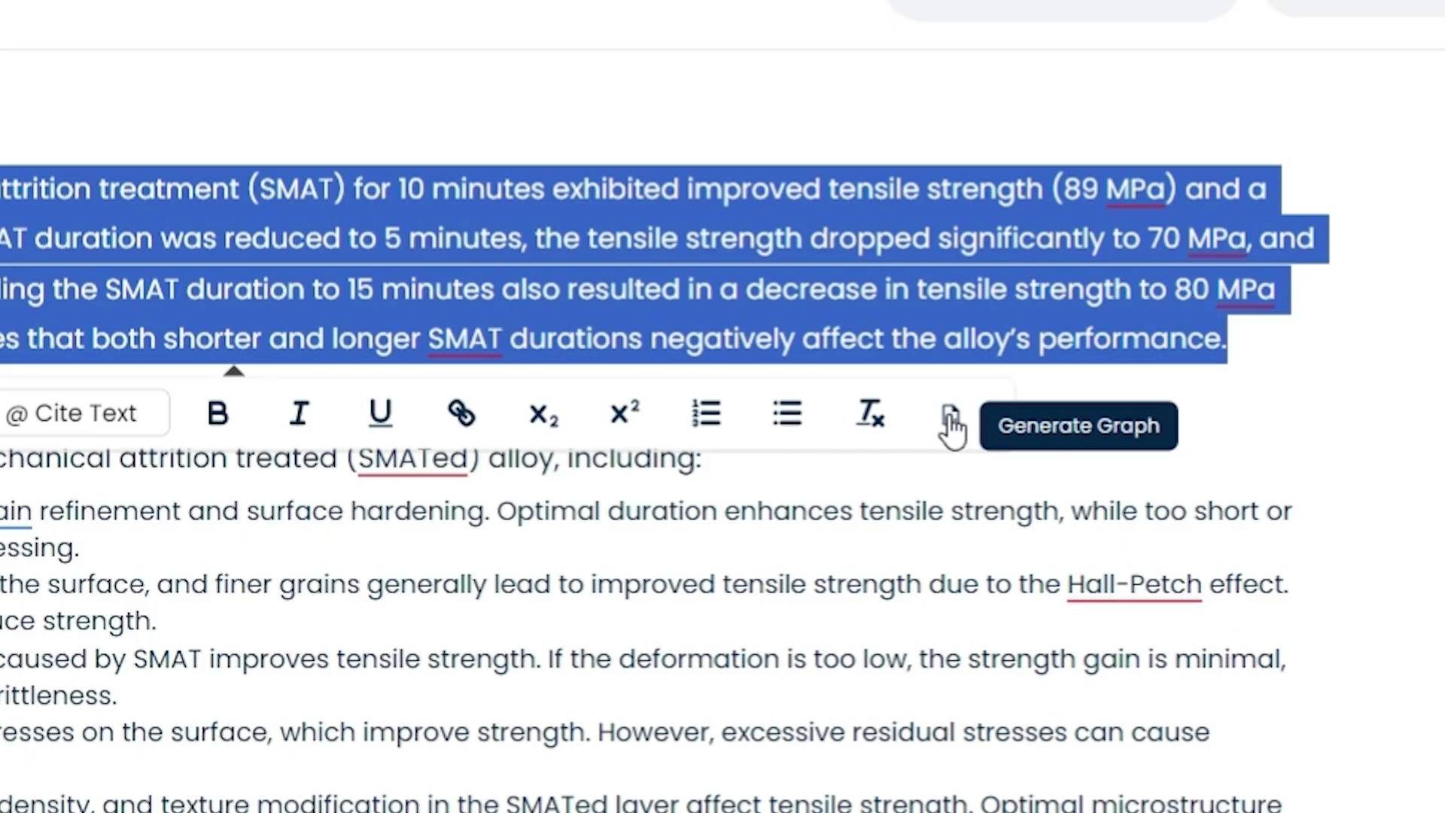
left_click(950, 418)
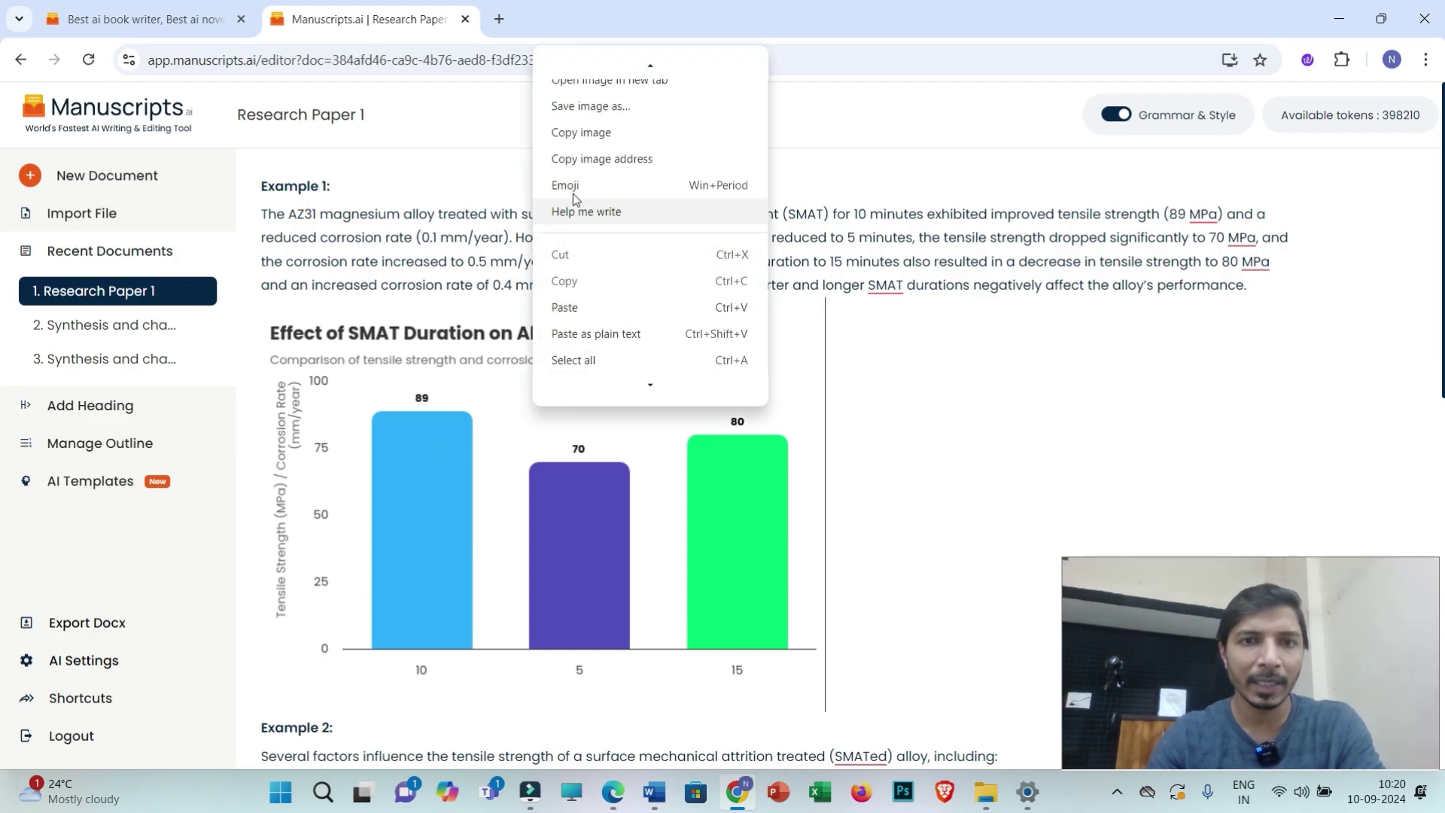
left_click(597, 107)
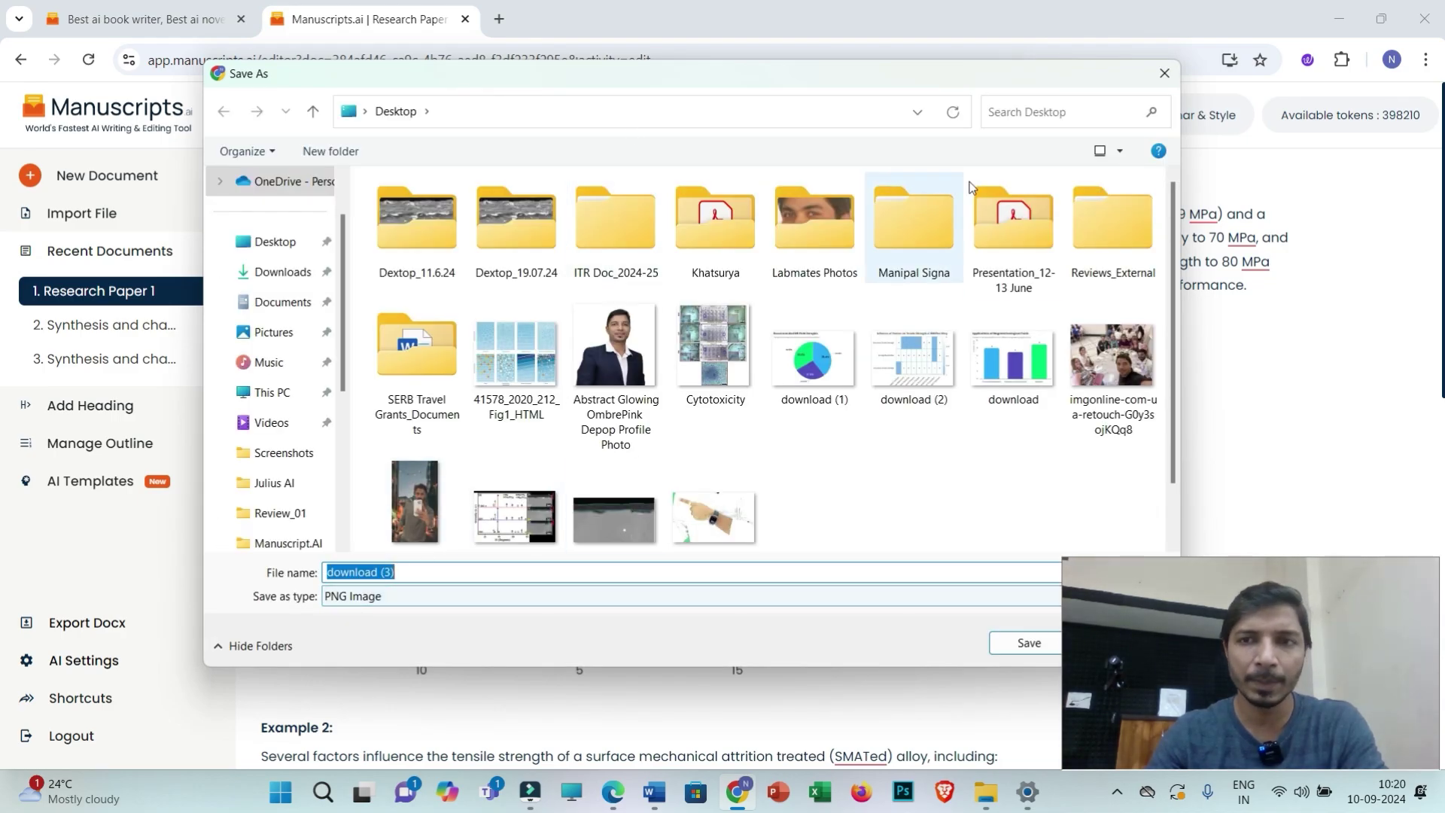
left_click(1164, 73)
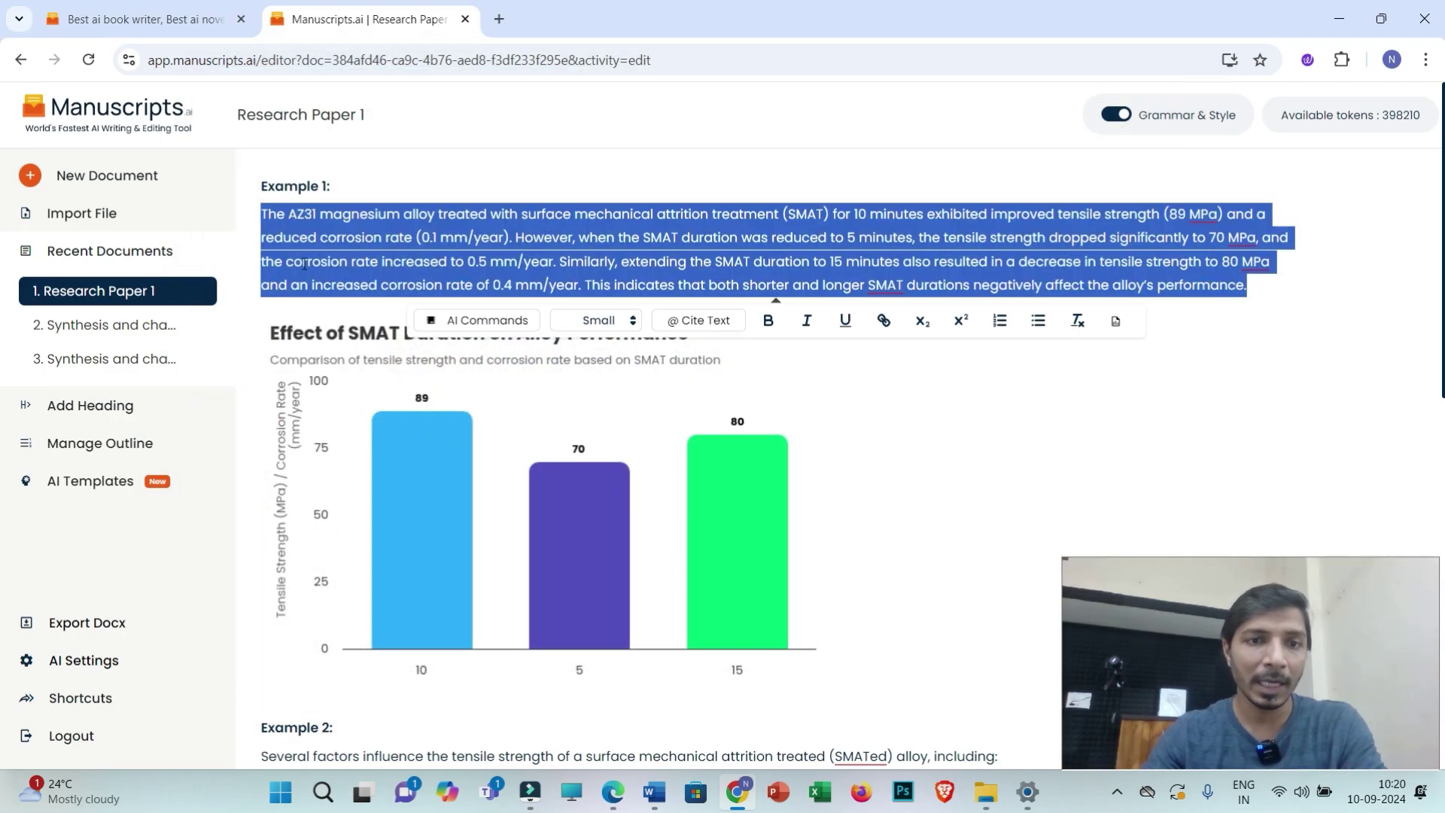